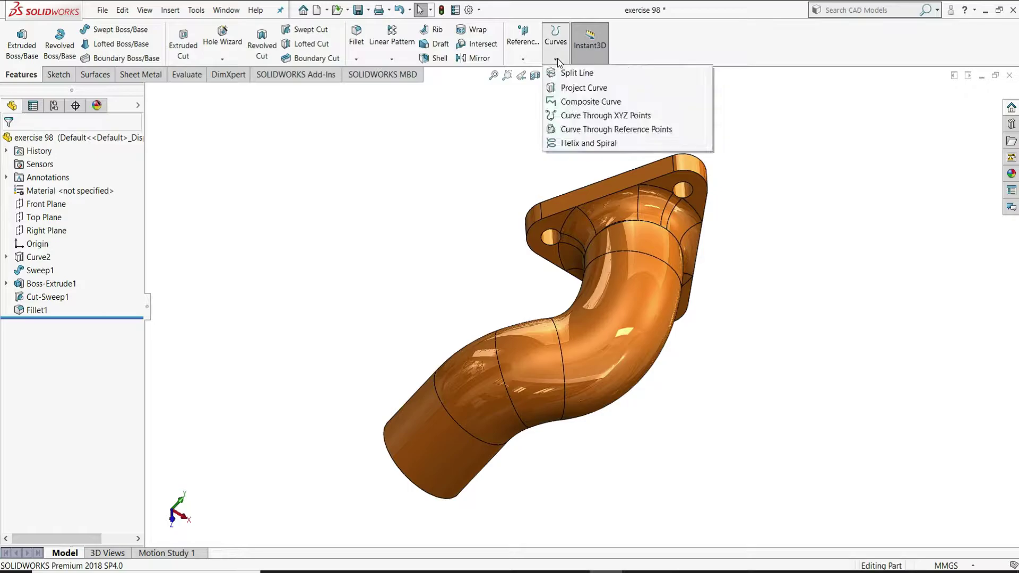
- Examine the finished flanged pipe model from several sides, consult the dimensioned reference drawing, and return to the empty part
left_click(552, 62)
left_click(769, 182)
middle_click_drag(735, 207, 481, 437)
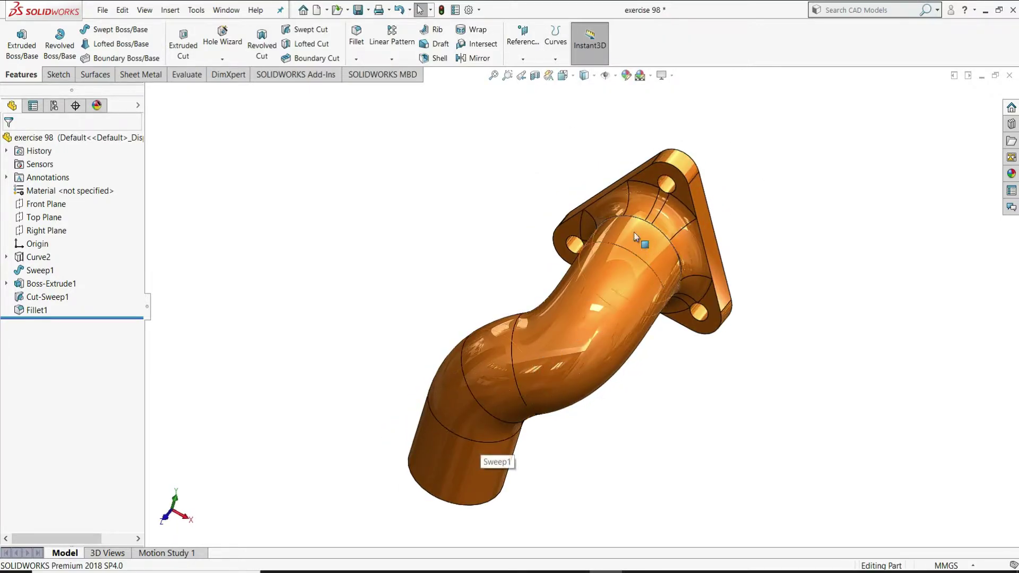
middle_click_drag(741, 250, 624, 277)
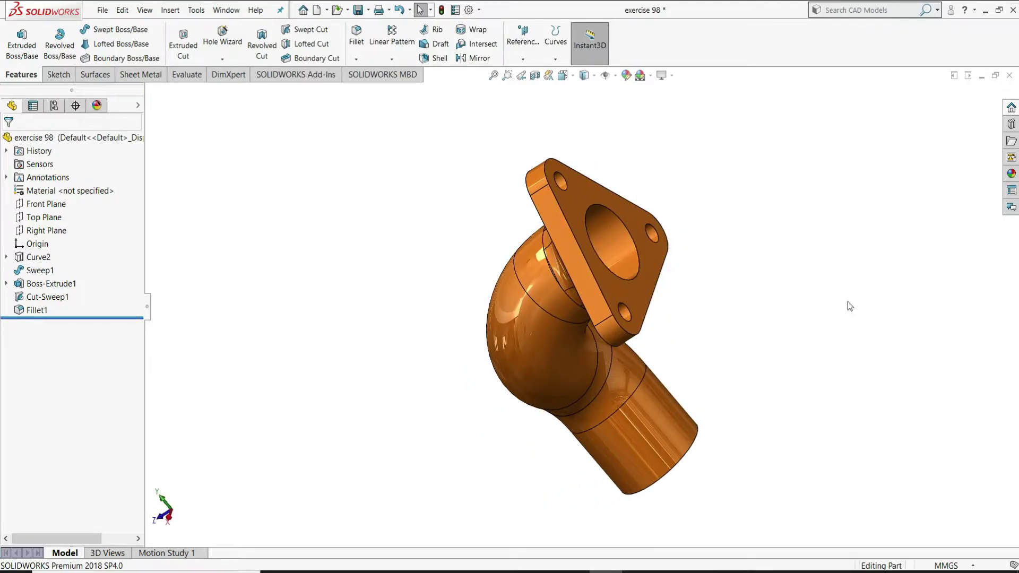
key("alt+Tab")
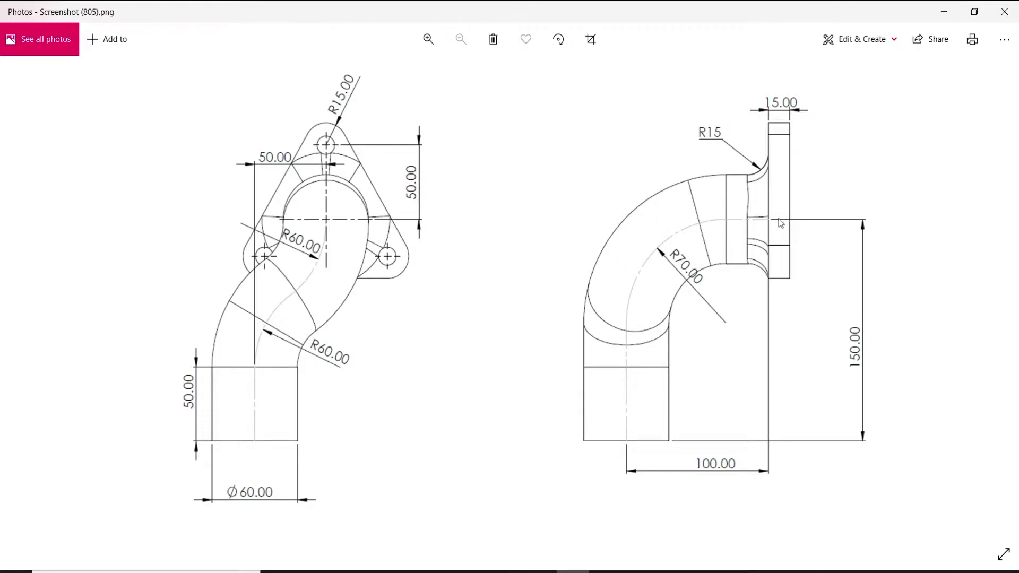
key("alt+Tab")
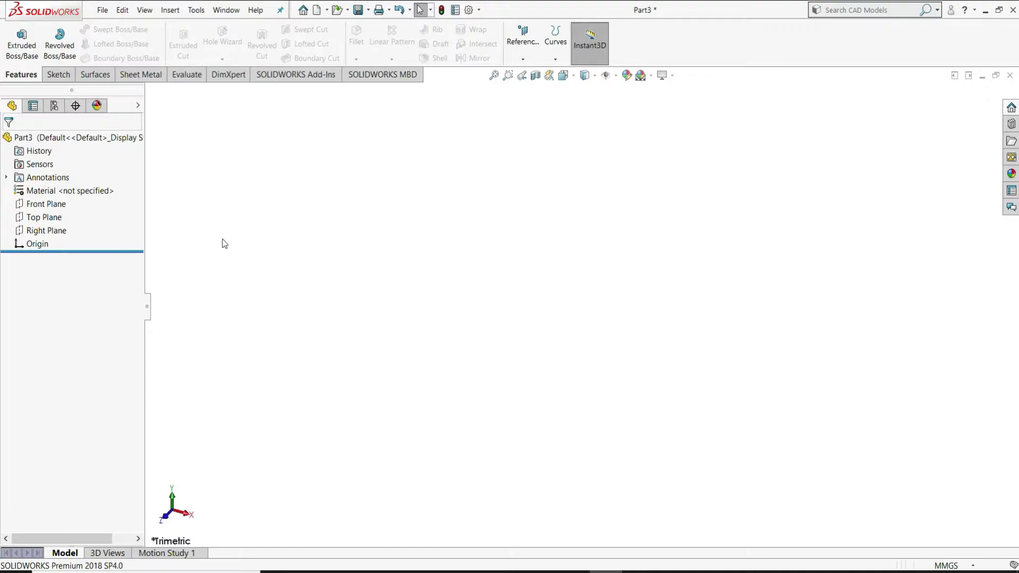
- Start a sketch on the Front Plane and draw a vertical line about 60 mm long upward from the origin
left_click(67, 203)
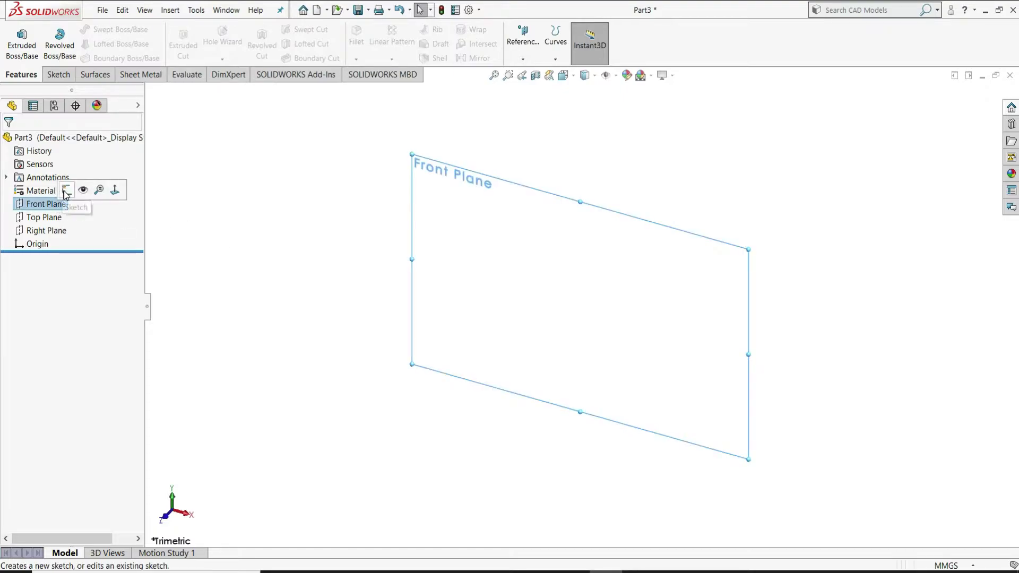
left_click(70, 192)
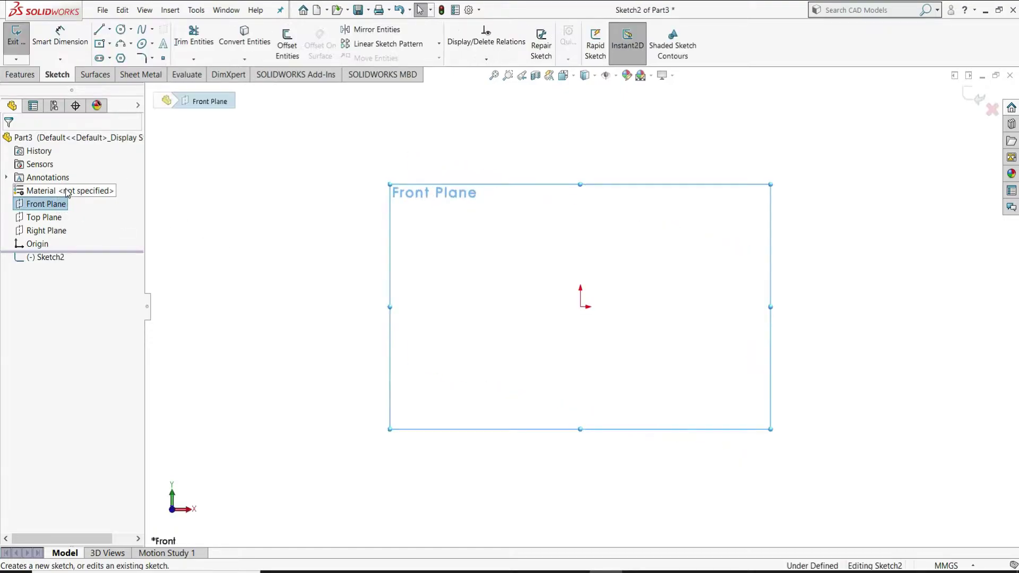
left_click(99, 30)
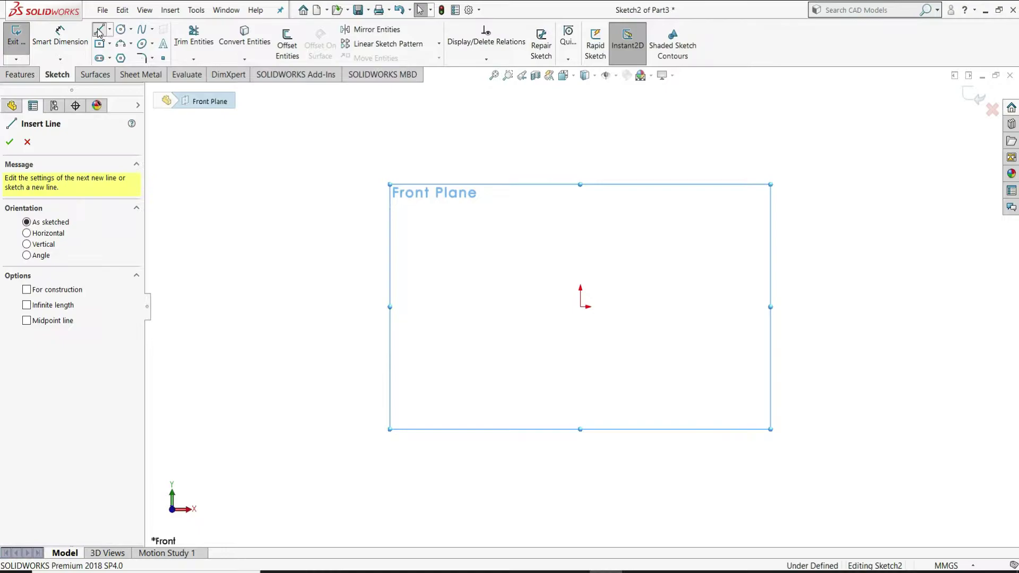
left_click(581, 307)
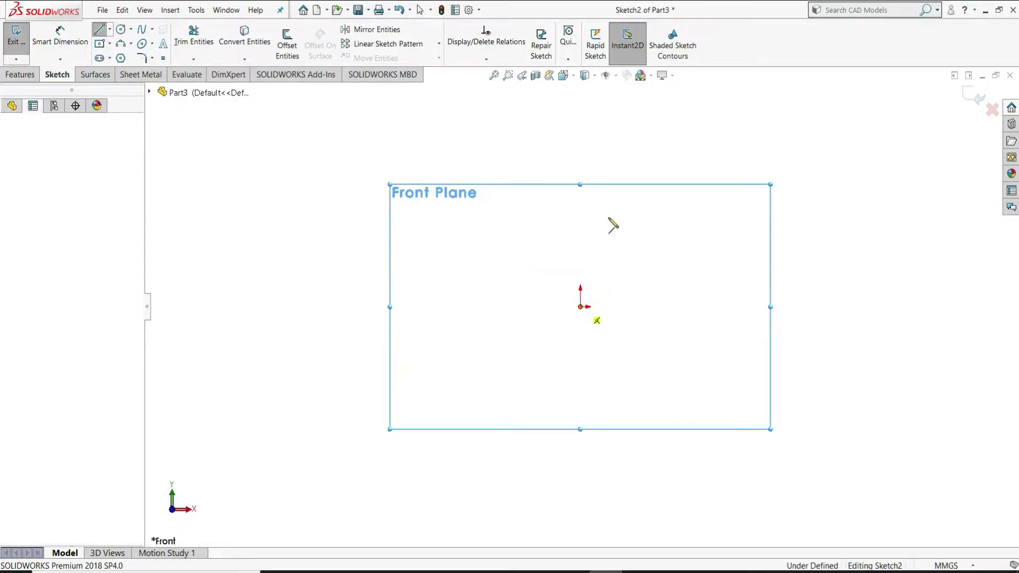
left_click(581, 175)
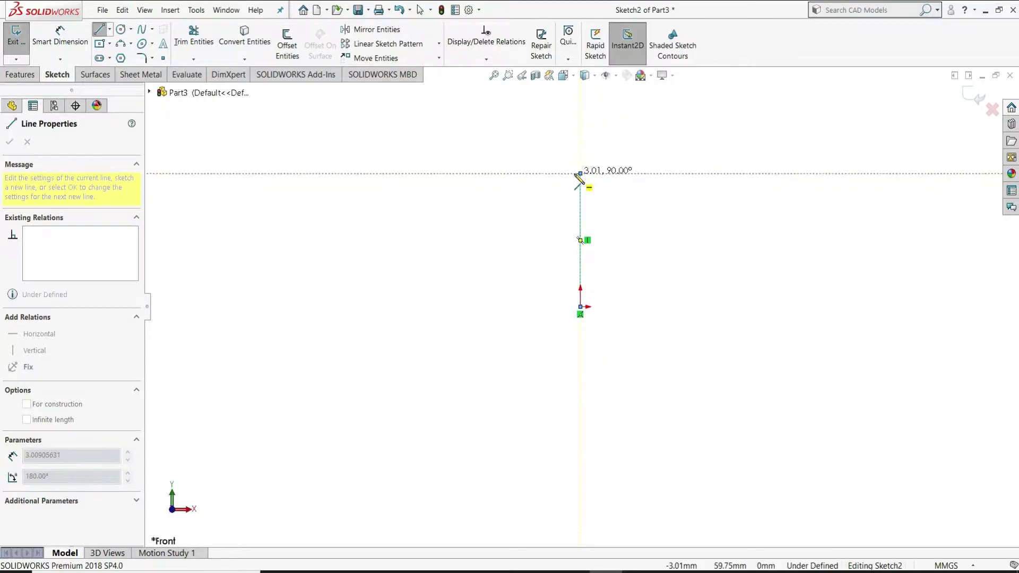
- Continue the chain with two opposite-curving tangent arcs of about 82 mm radius and end it with a vertical line about 88 mm long
key("a")
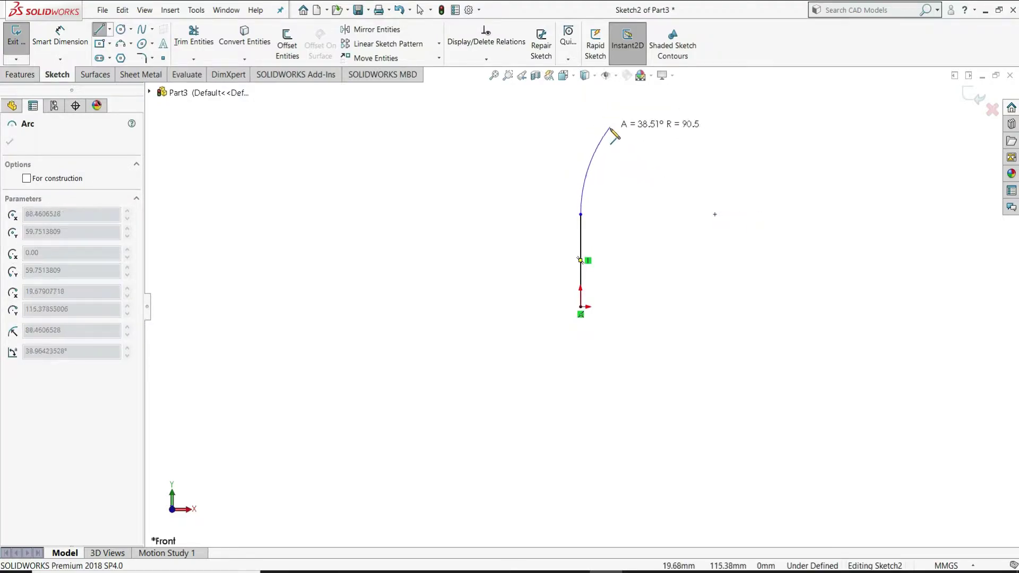
left_click(608, 135)
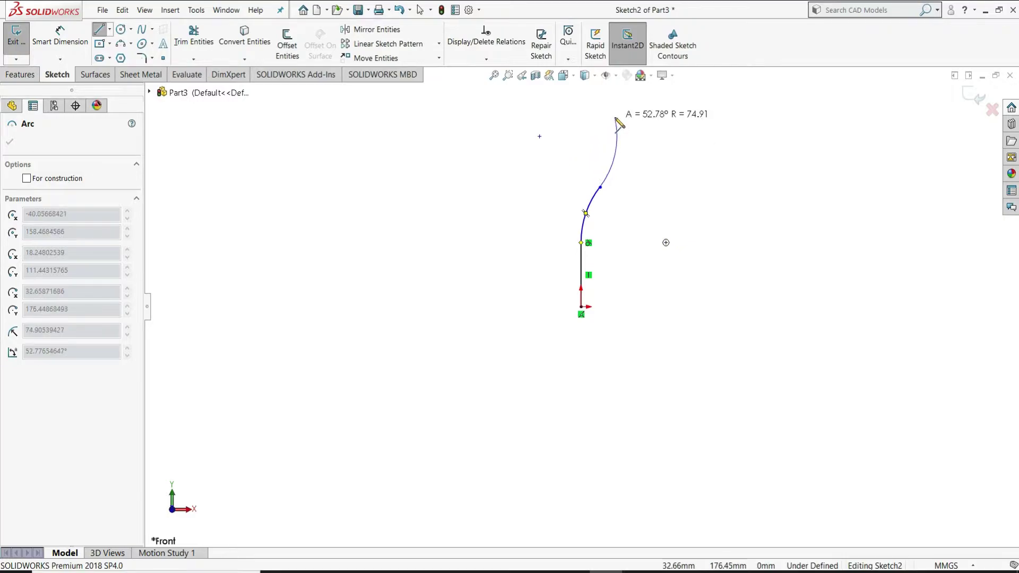
left_click(617, 112)
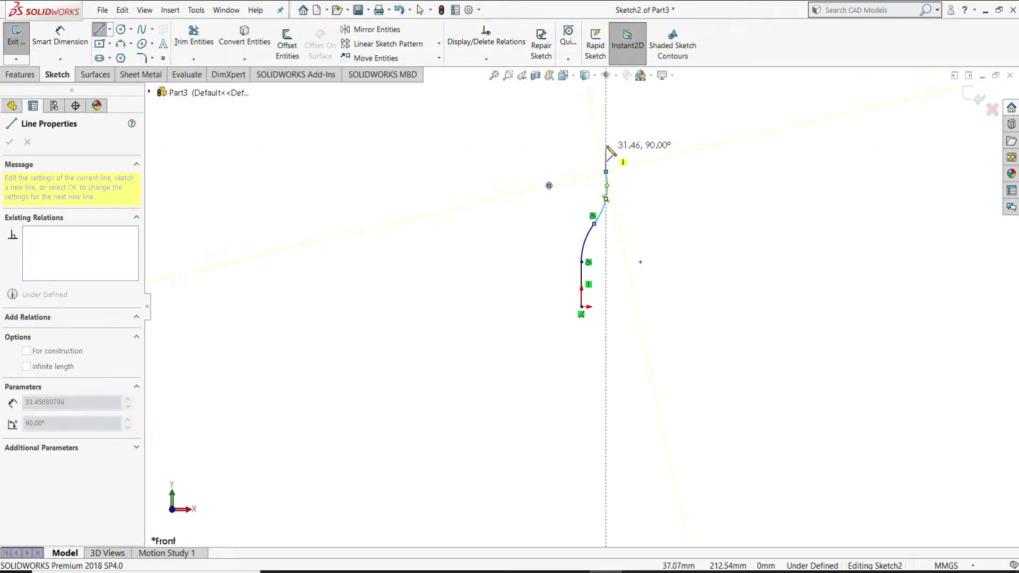
left_click(607, 106)
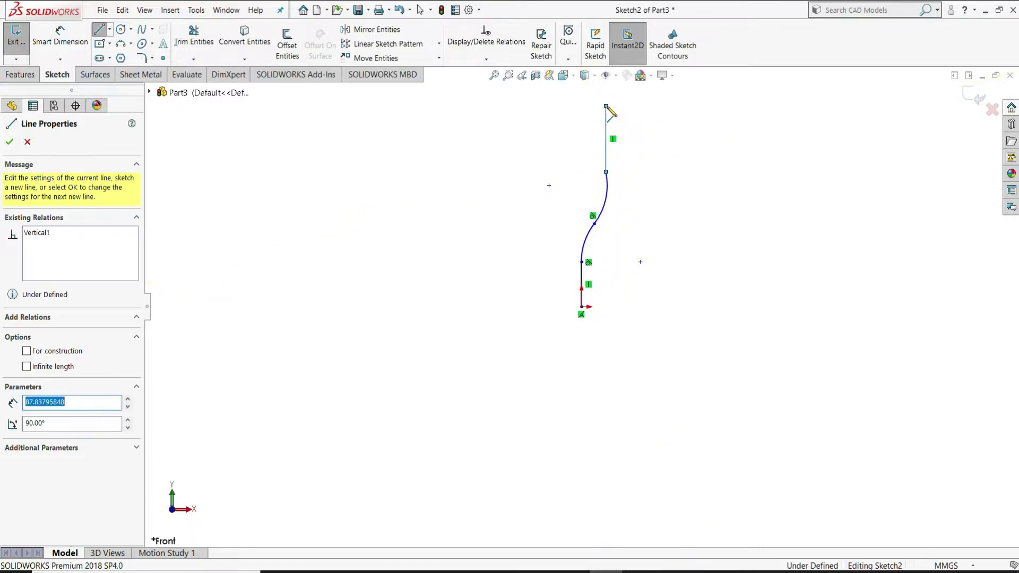
right_click(635, 107)
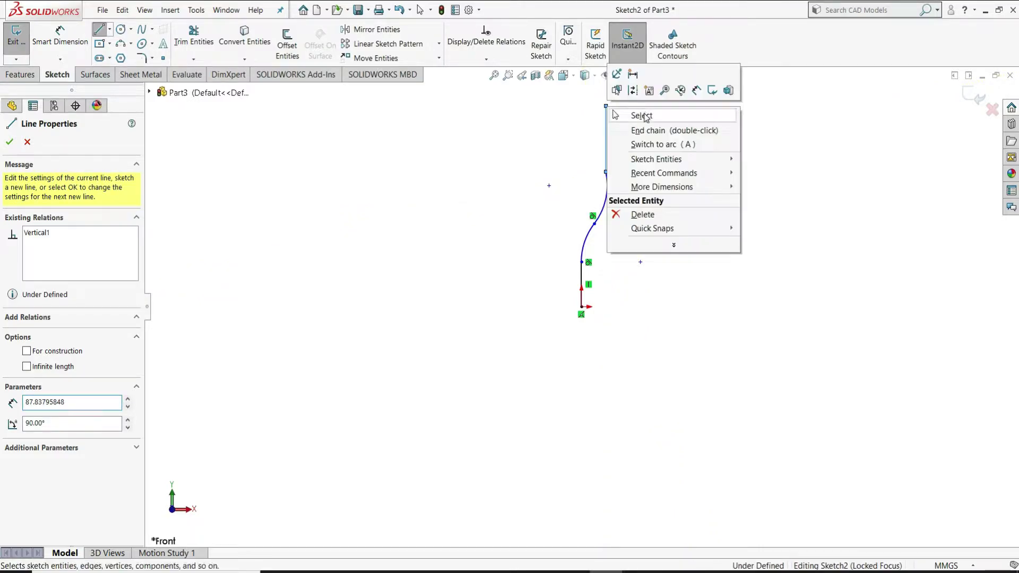
left_click(644, 114)
- Add a Tangent relation between the upper arc and the upper vertical line
scroll(601, 169, "down", 1)
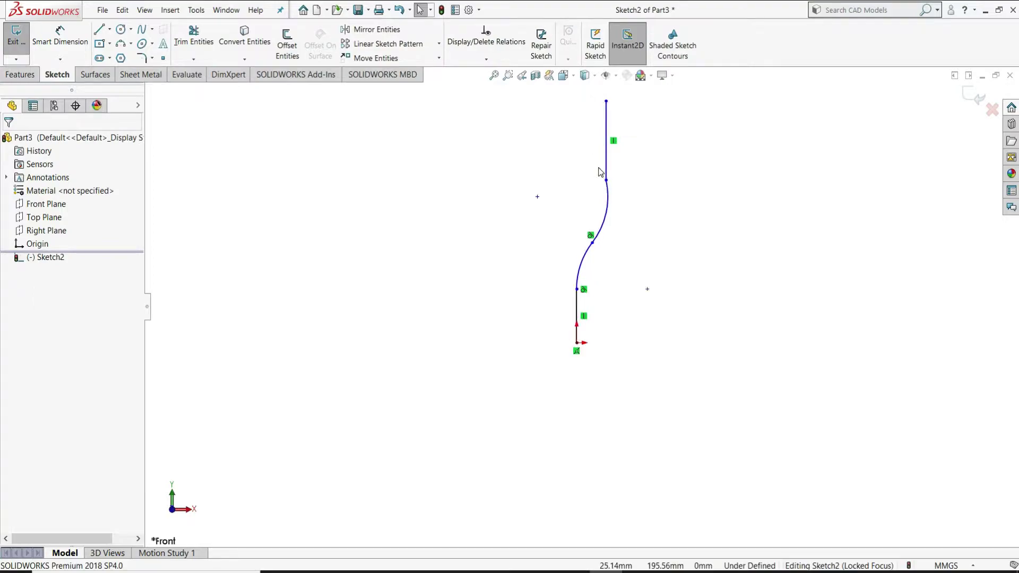
scroll(603, 171, "down", 3)
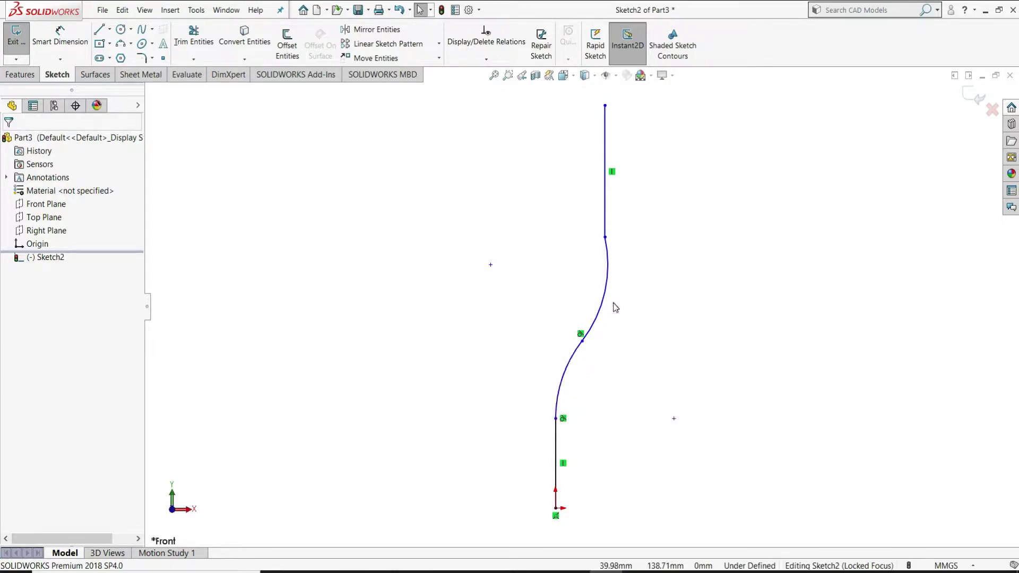
left_click(610, 263)
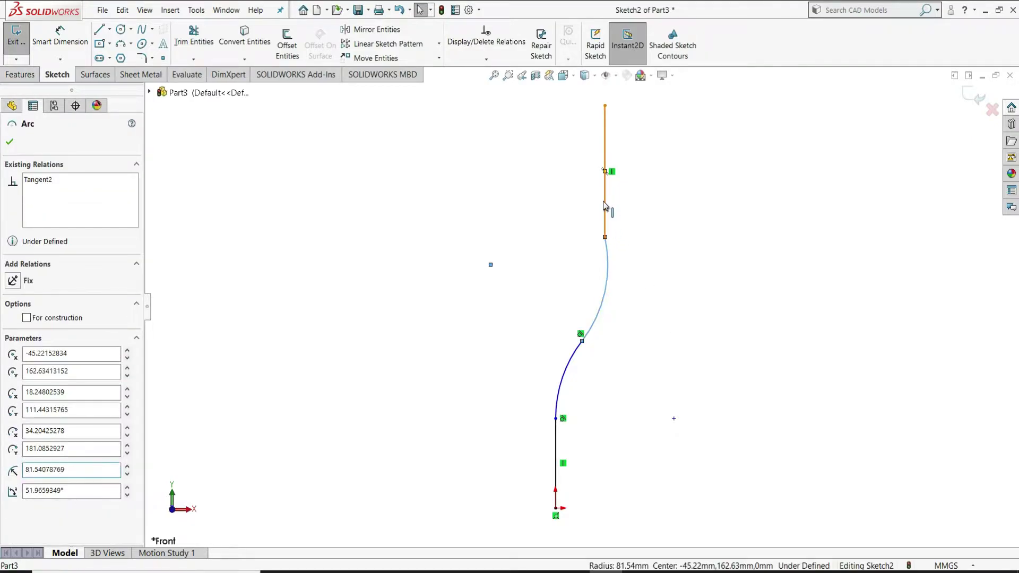
left_click(605, 206, "ctrl")
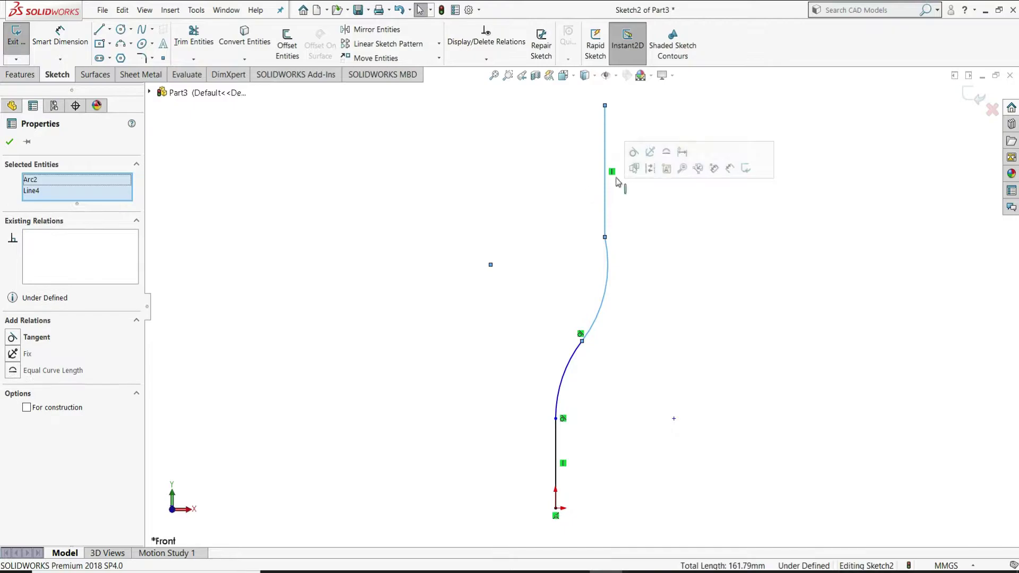
left_click(634, 152)
left_click(680, 254)
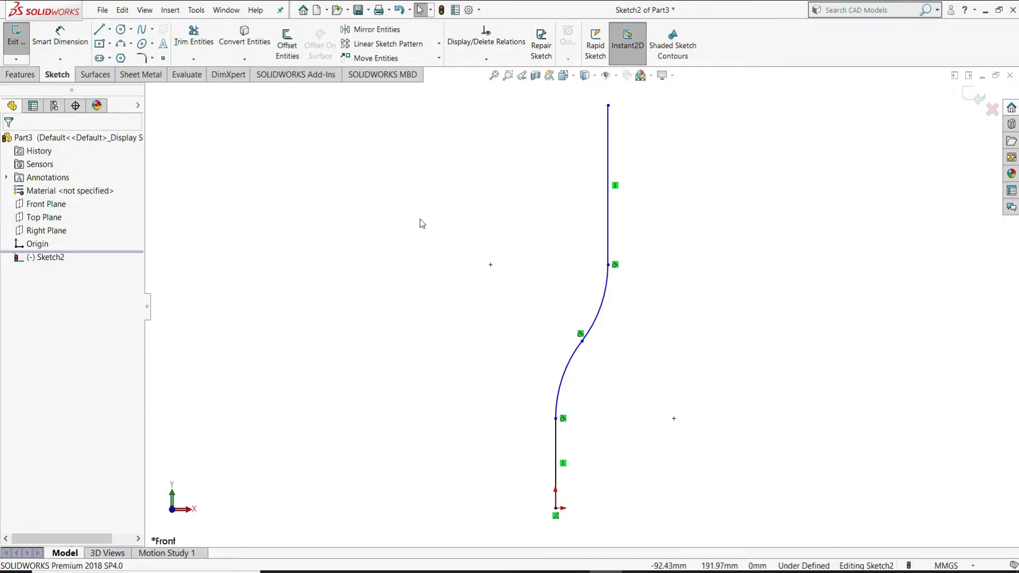
- Dimension the lower arc with a 60 mm radius and the lower vertical line with a 50 mm length
left_click(63, 41)
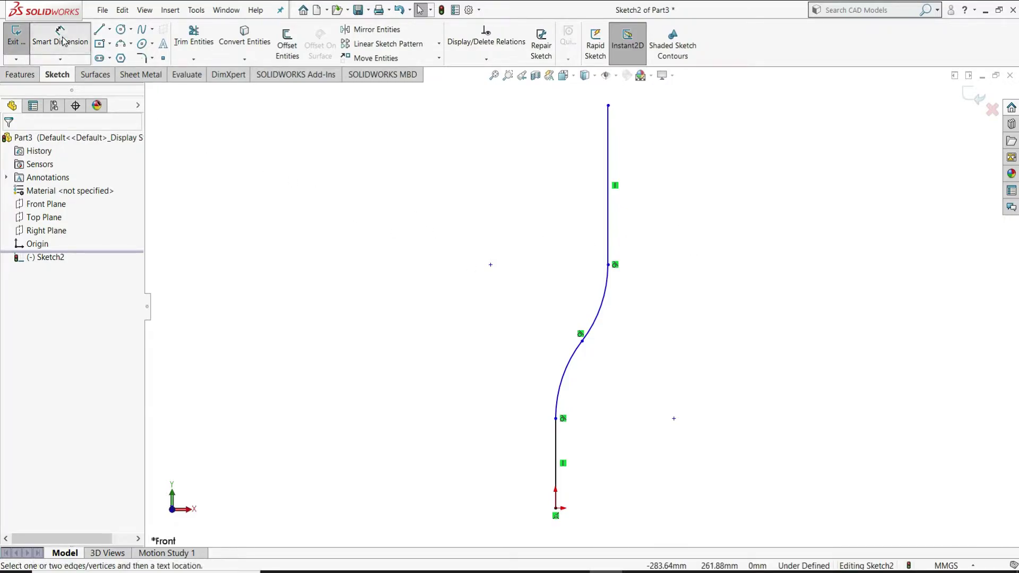
left_click(594, 387)
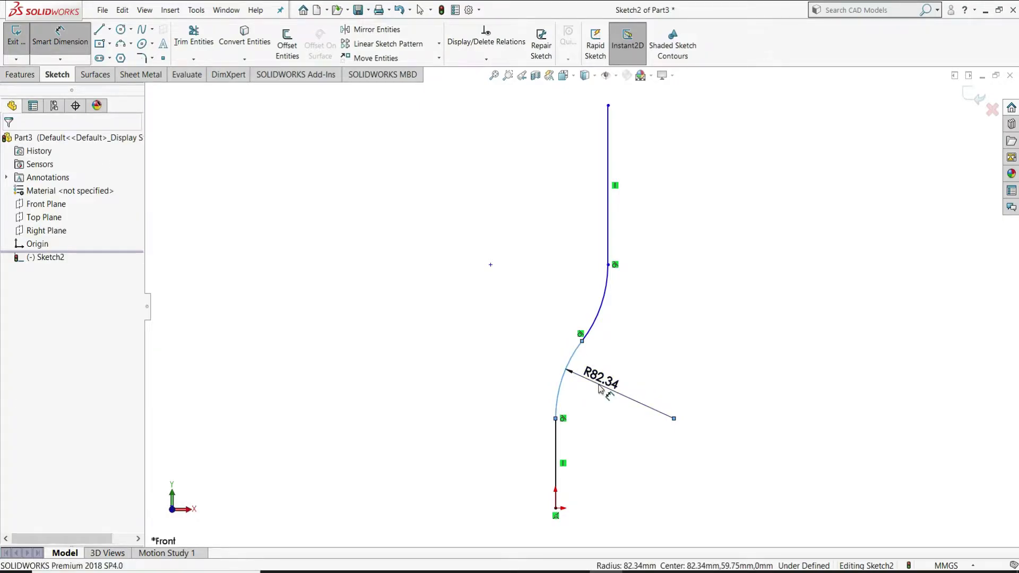
left_click(600, 389)
type("60")
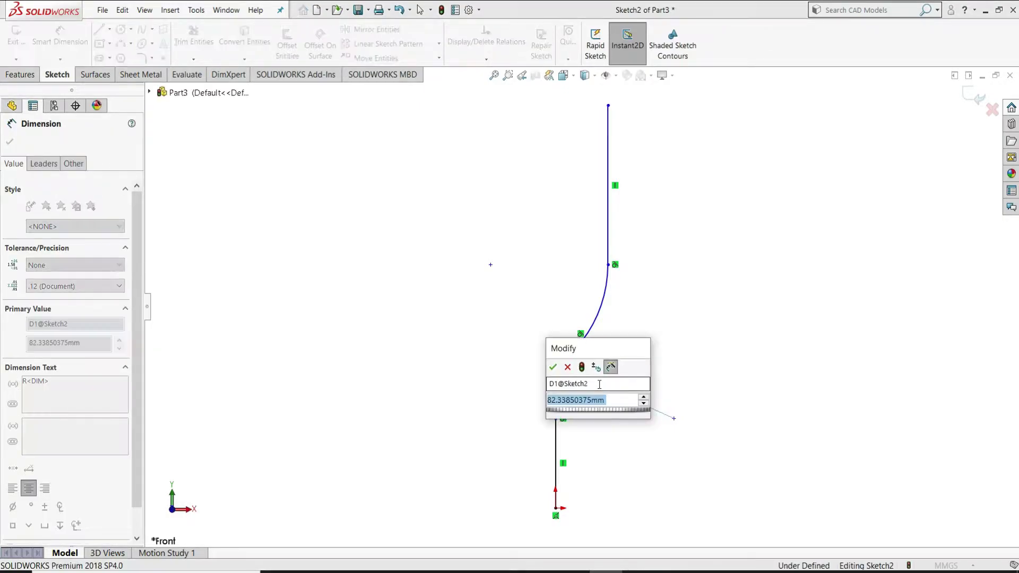
key("Return")
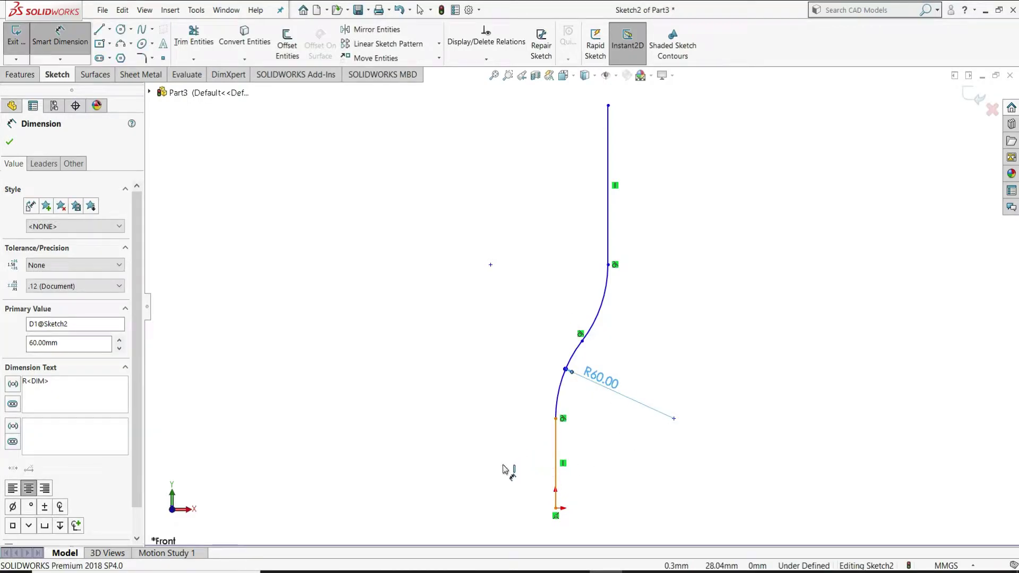
left_click(555, 464)
left_click(484, 470)
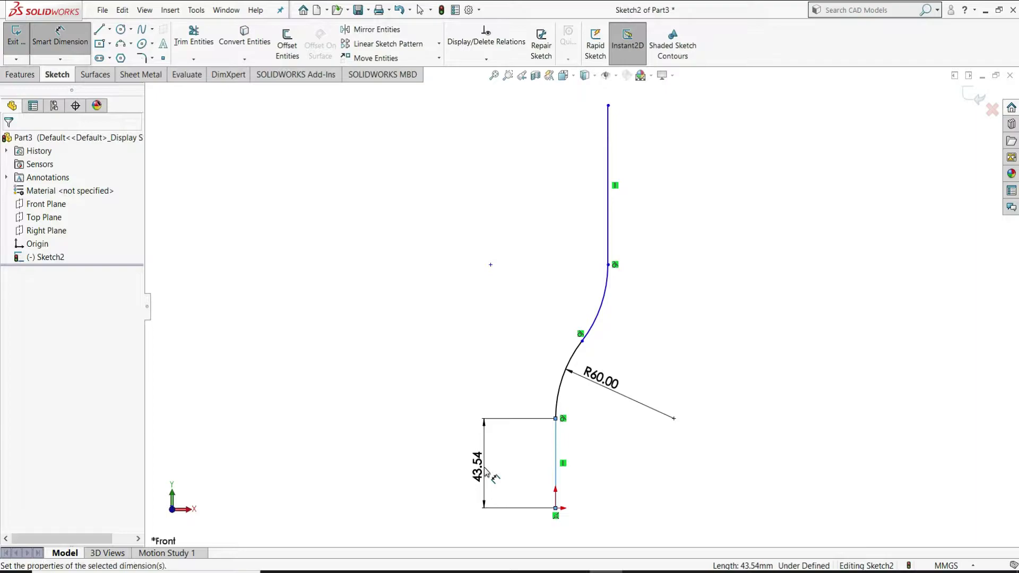
type("50")
key("Return")
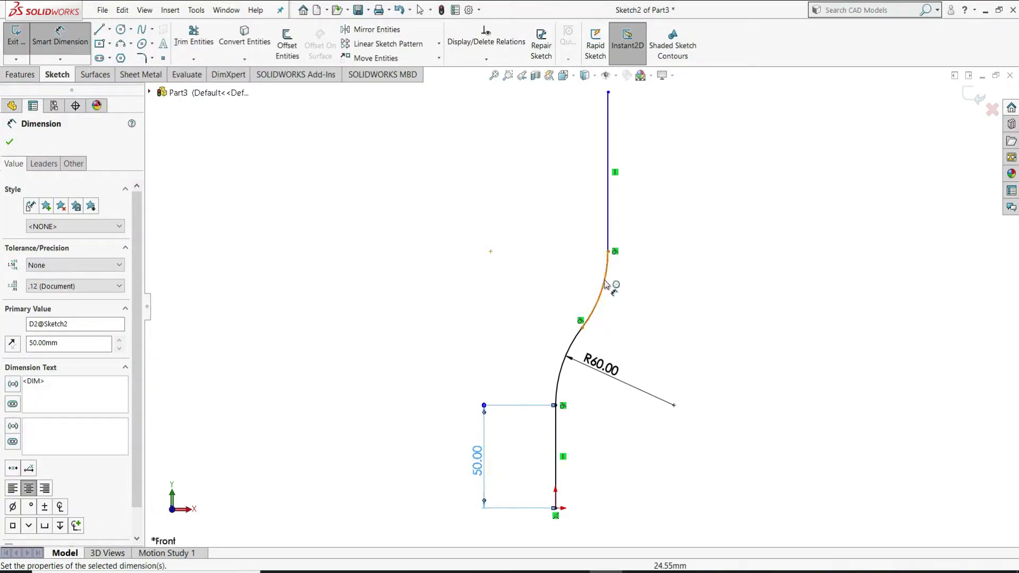
- Dimension the upper arc with a 60 mm radius and the upper vertical line with a 50 mm length
left_click(523, 252)
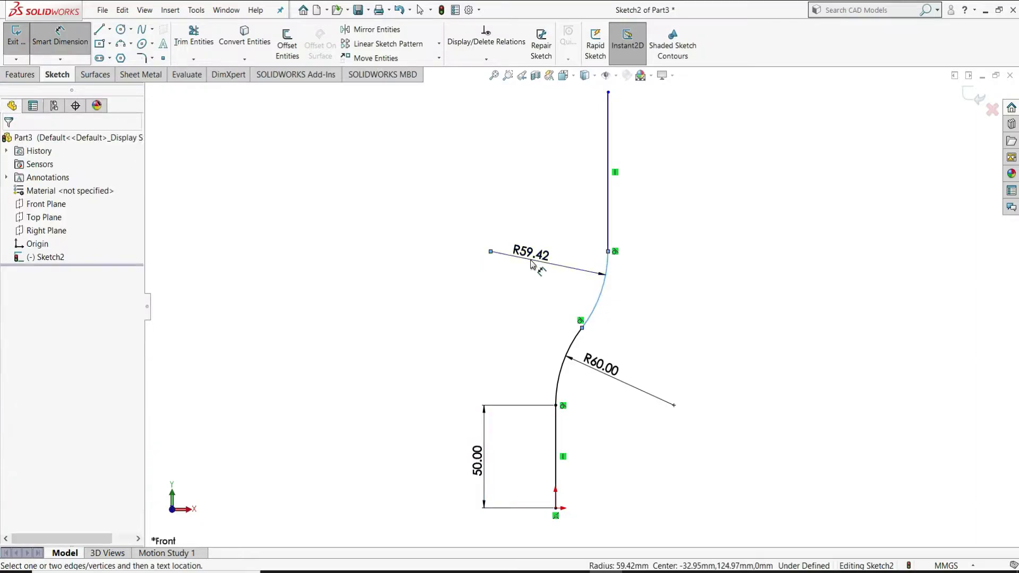
left_click(530, 260)
type("60")
key("Return")
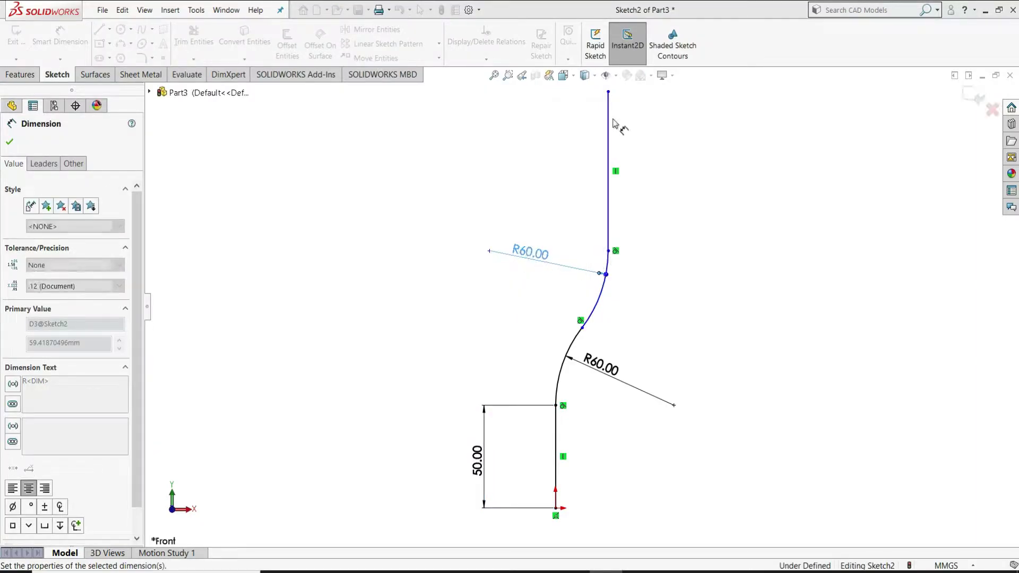
left_click(608, 129)
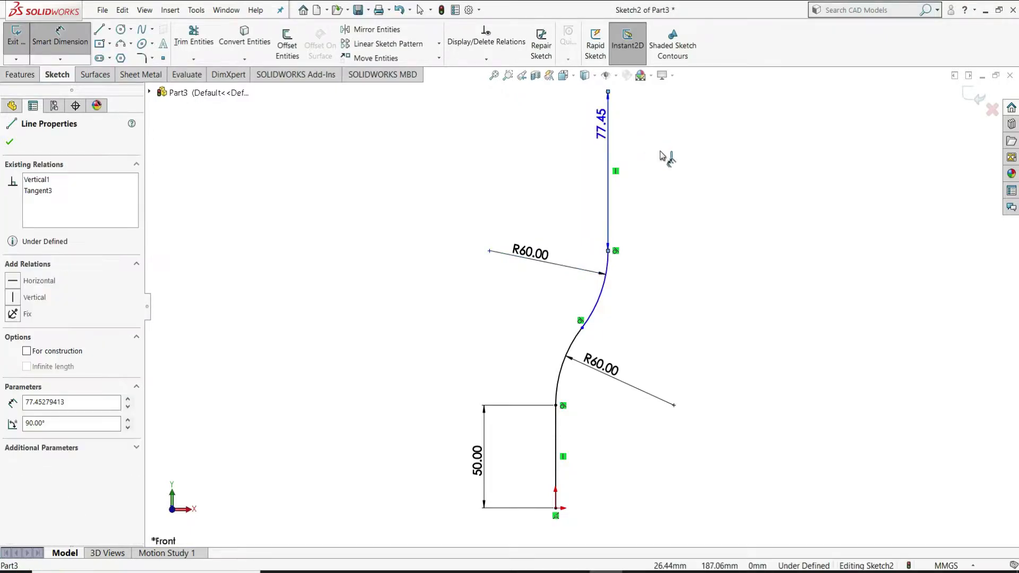
left_click(661, 154)
type("50")
key("Return")
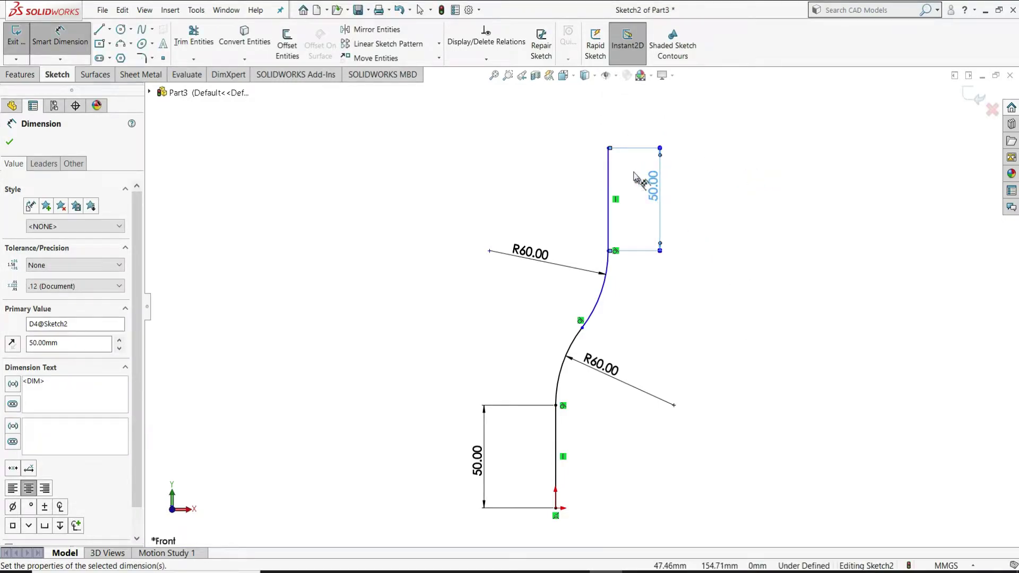
- Set the horizontal distance between the two vertical lines to 50 mm and exit the sketch
left_click(555, 440)
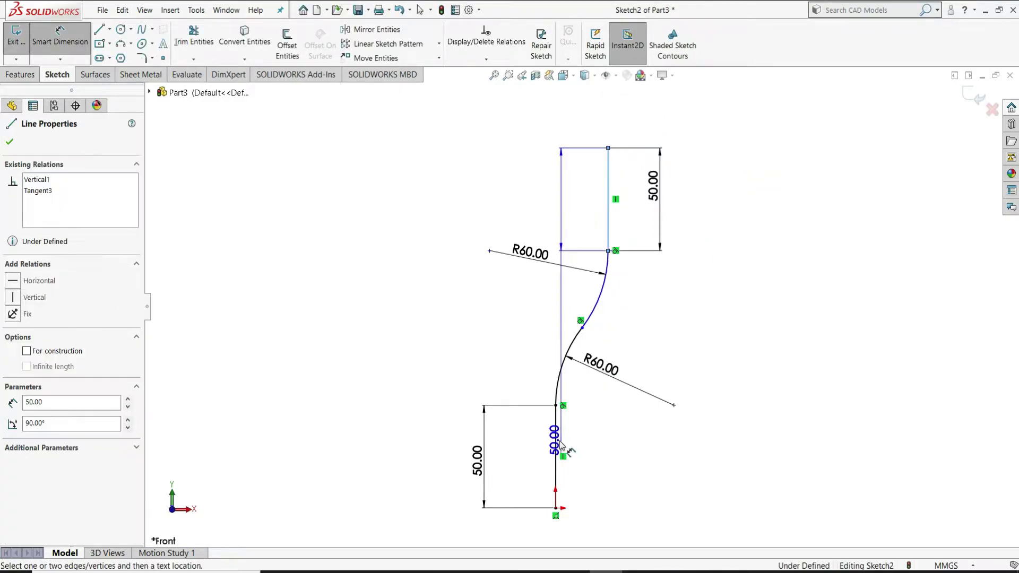
left_click(609, 236)
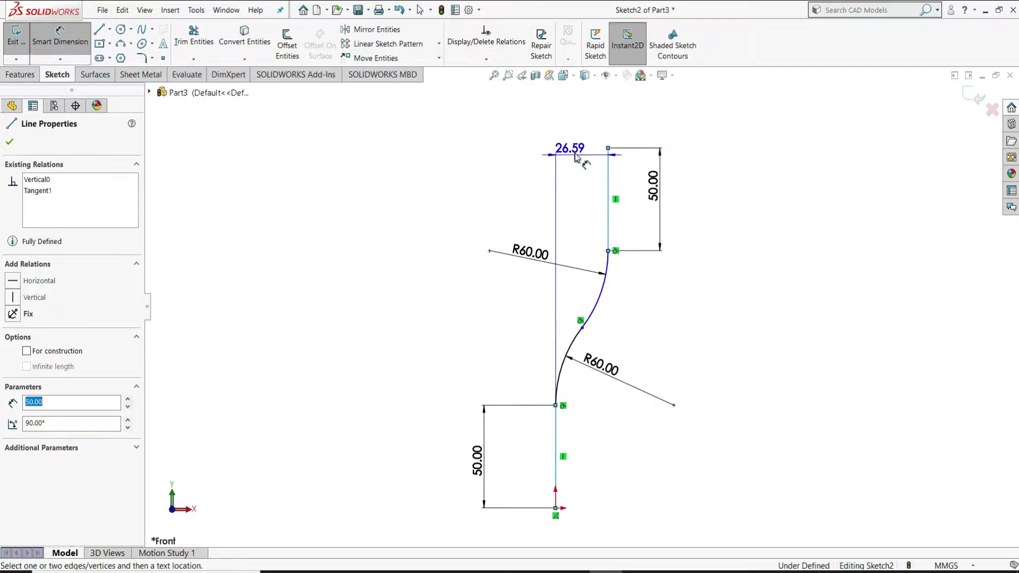
left_click(580, 154)
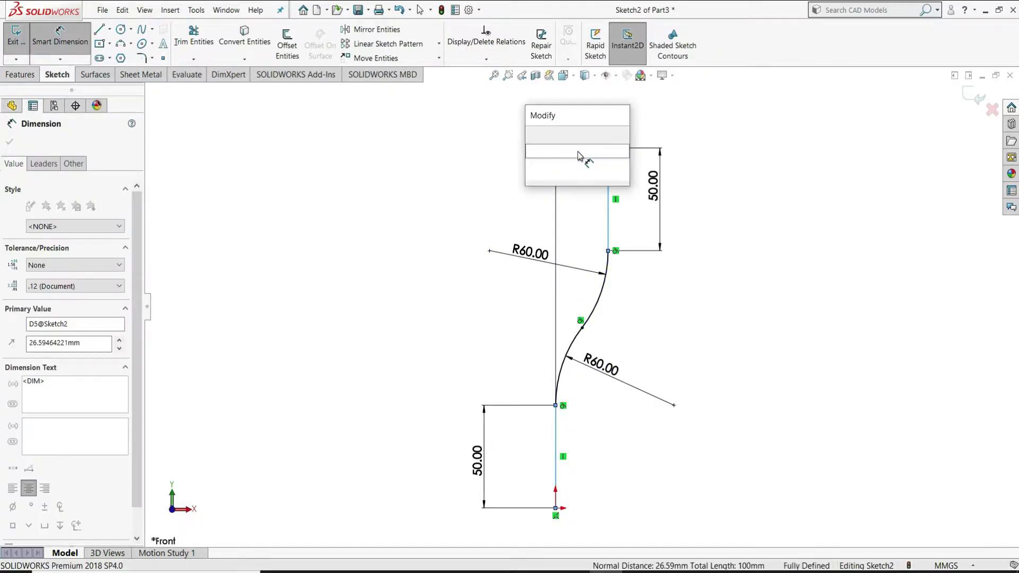
type("50")
key("Return")
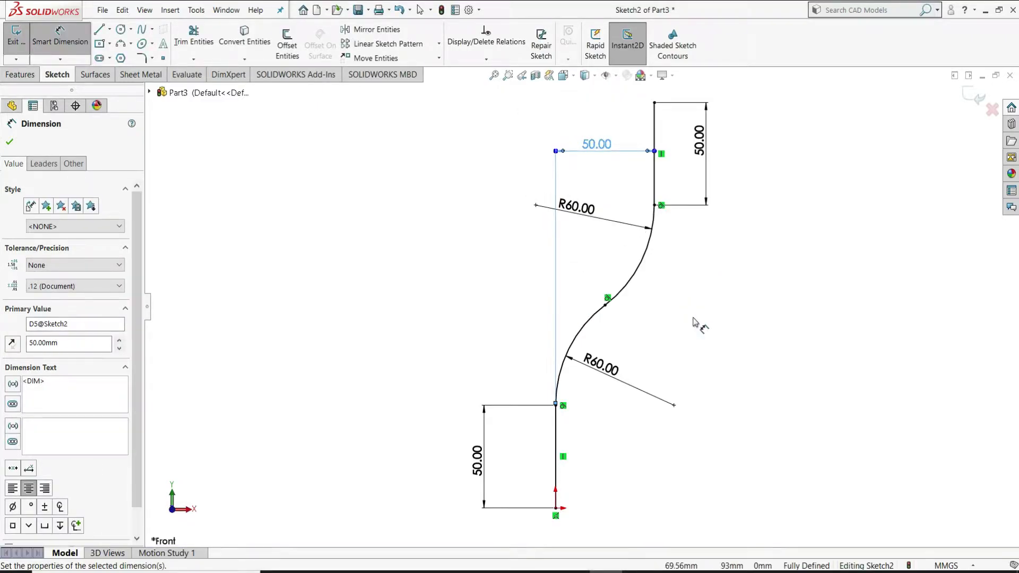
key("Escape")
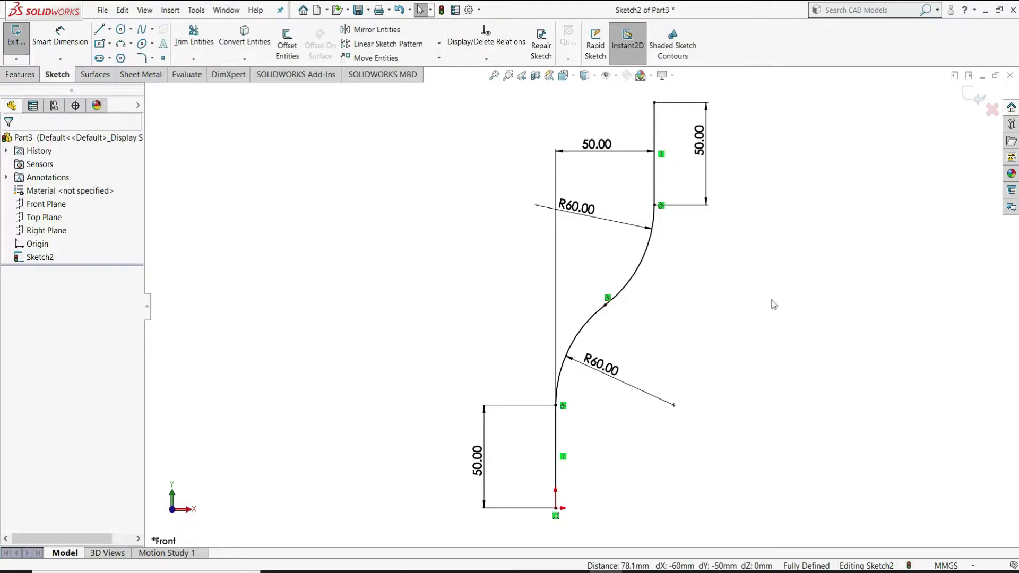
left_click(6, 42)
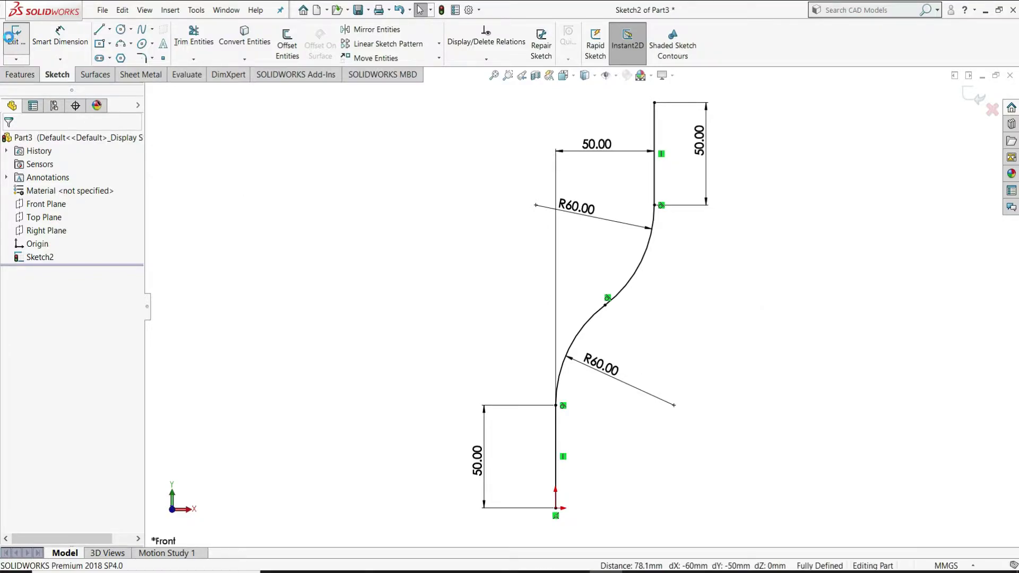
- Start a new sketch on the Right Plane and consult the side view in the reference drawing
left_click(456, 269)
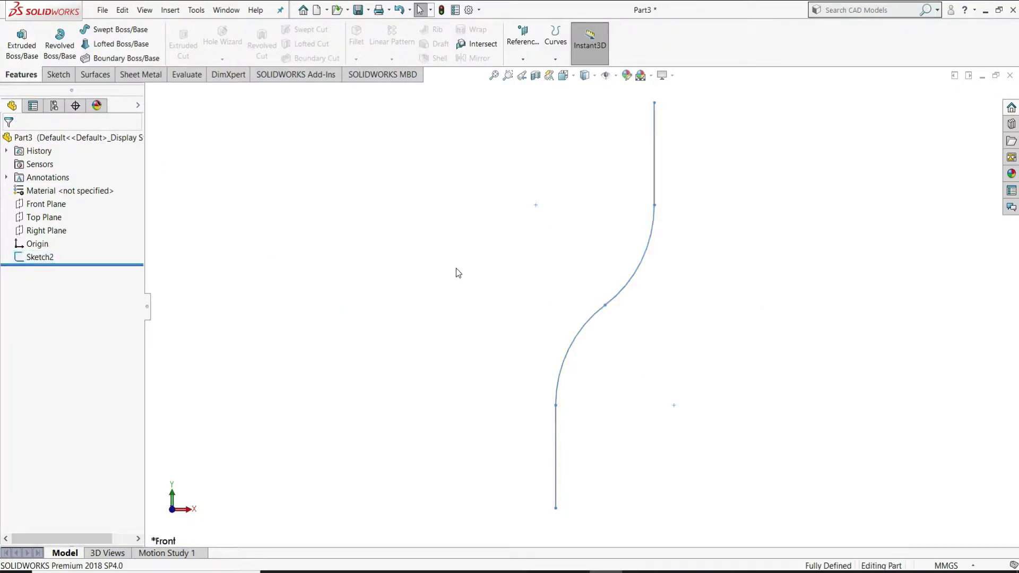
left_click(47, 231)
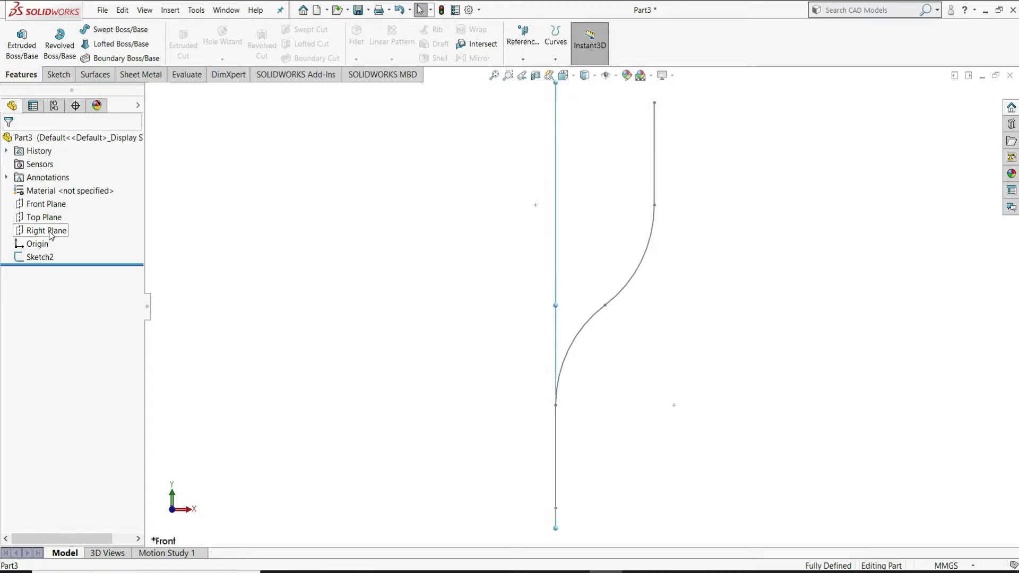
left_click(58, 221)
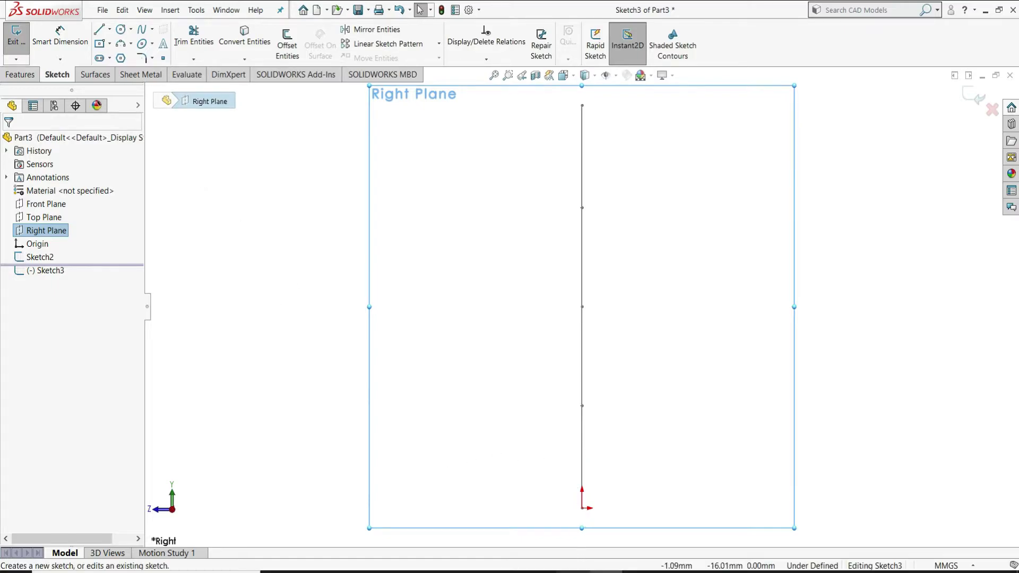
key("alt+Tab")
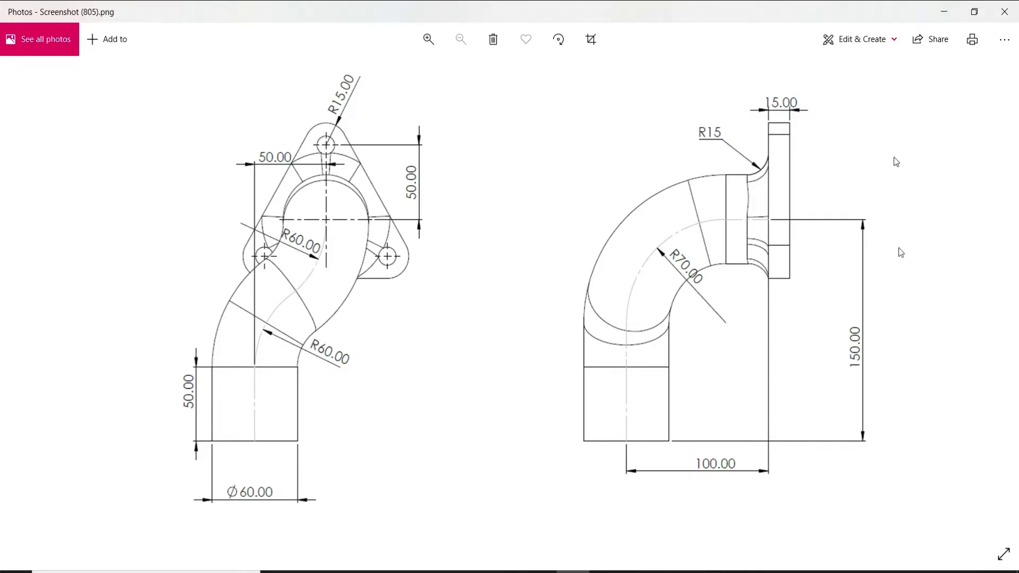
left_click(945, 13)
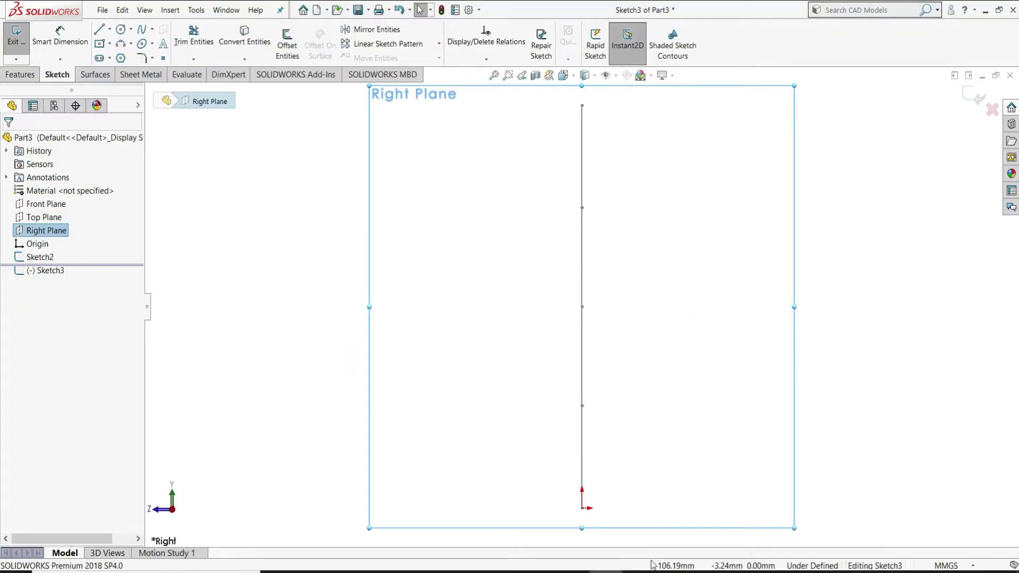
- Sketch a vertical line about 90 mm up from the origin, continued by a tangent arc of about 78 mm radius
left_click(100, 30)
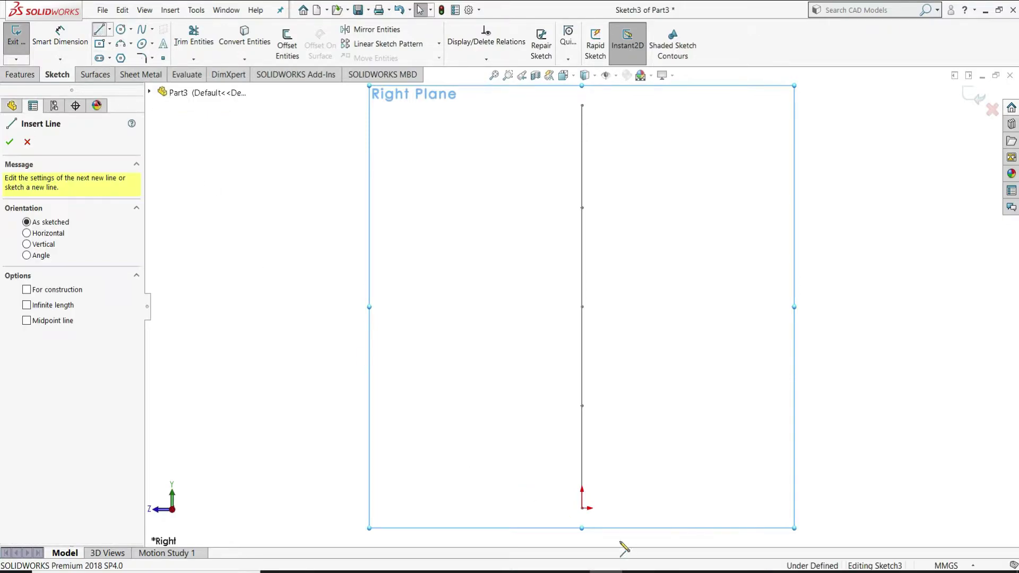
left_click(582, 508)
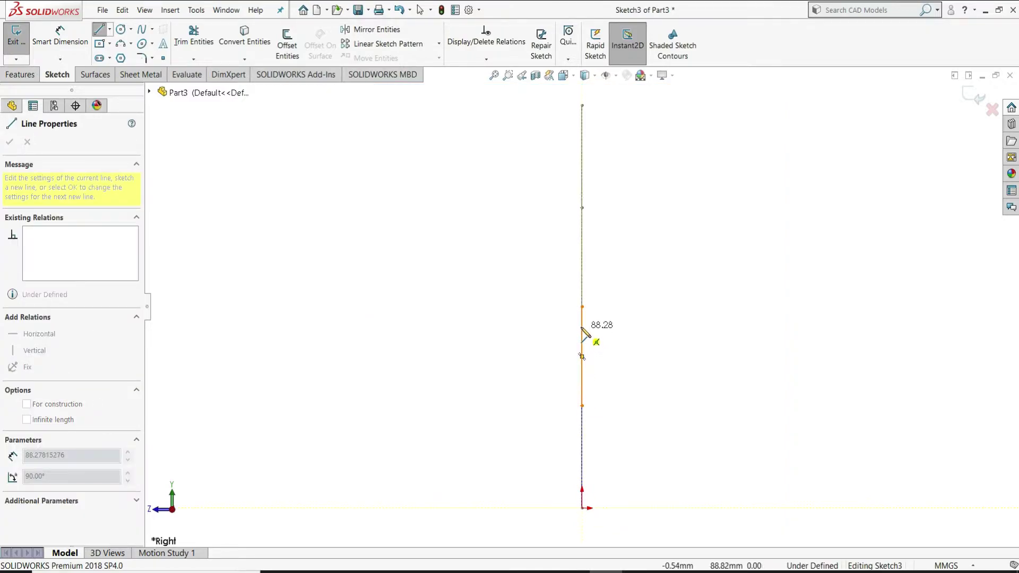
left_click(582, 324)
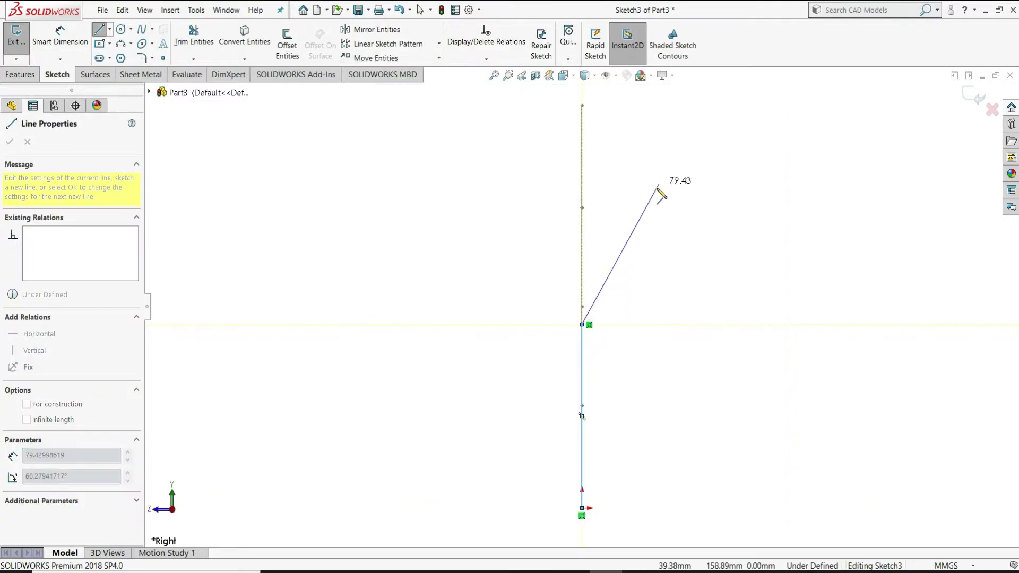
double_click(584, 322)
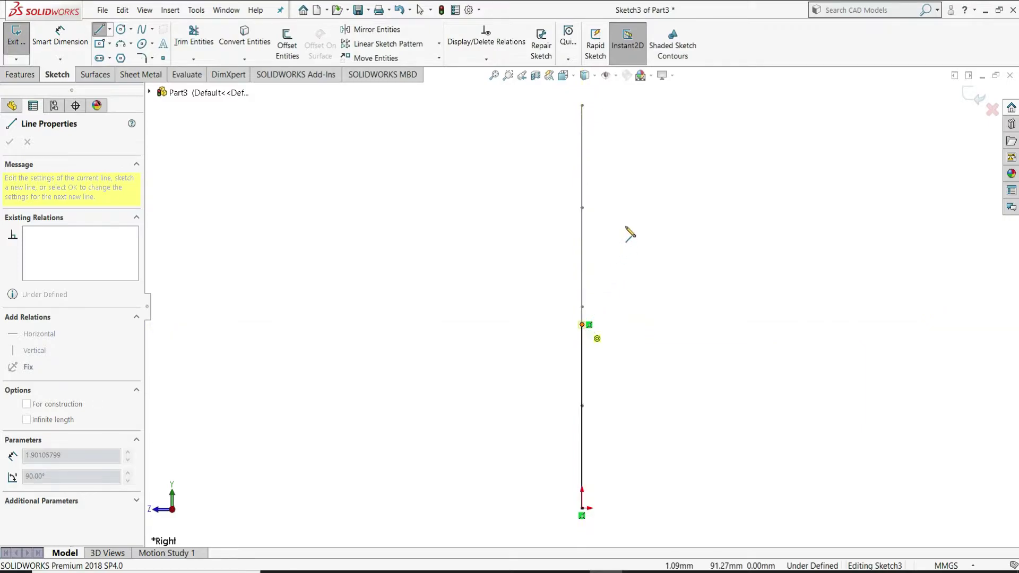
key("a")
left_click(650, 193)
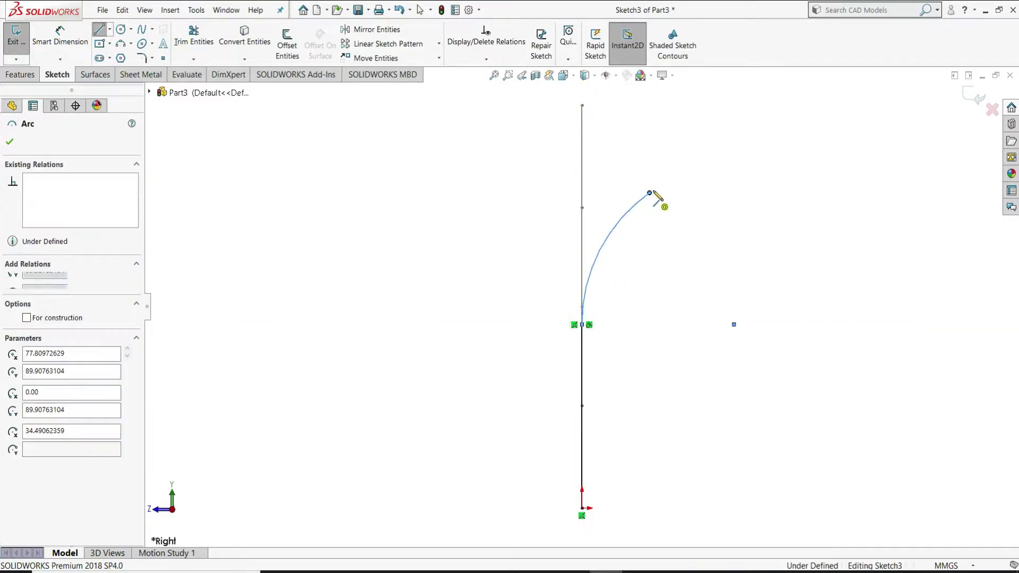
- Add a nearly horizontal line about 55 mm long from the arc's upper end and finish the line chain
left_click(757, 187)
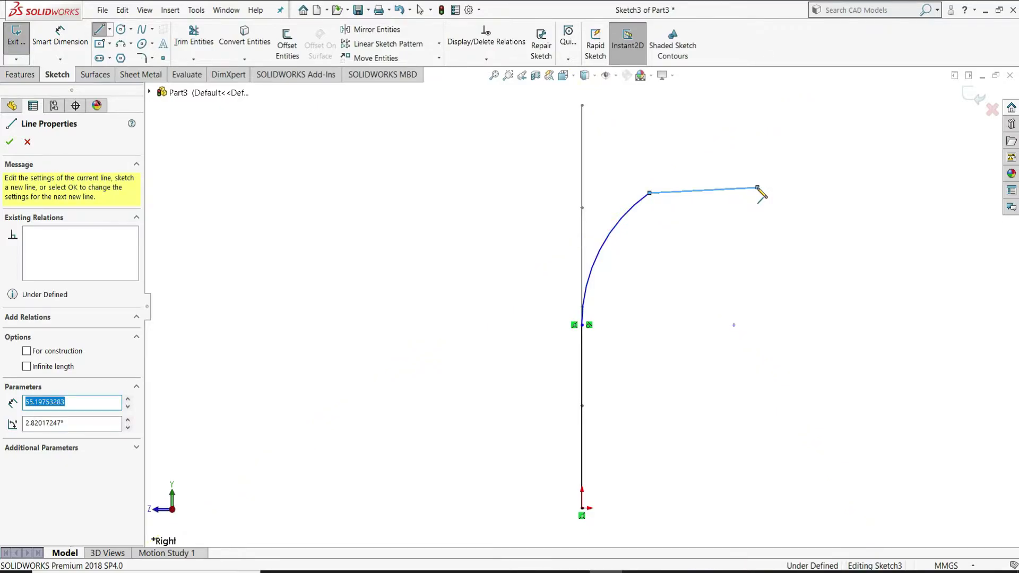
right_click(765, 193)
left_click(764, 208)
key("Escape")
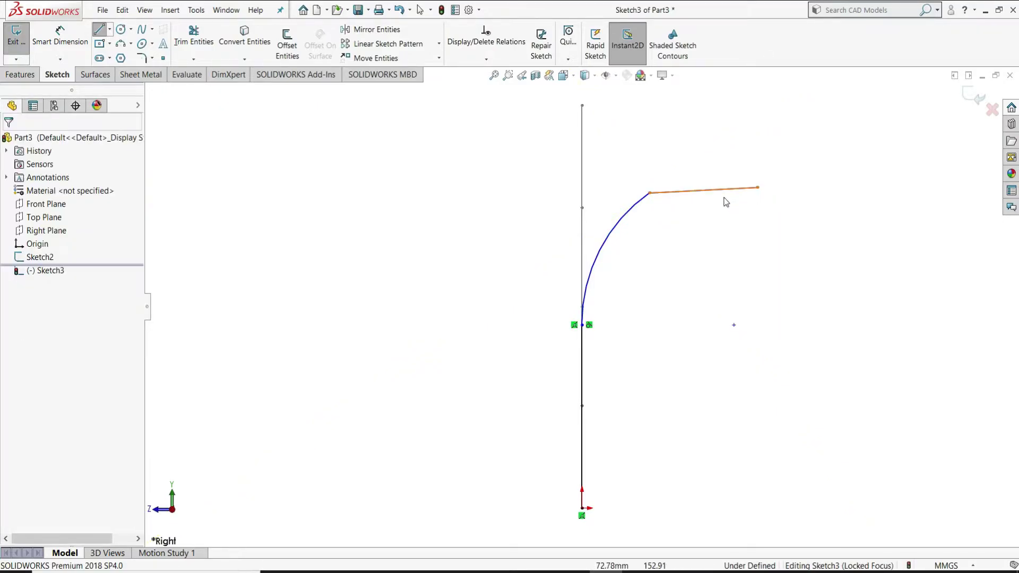
key("Escape")
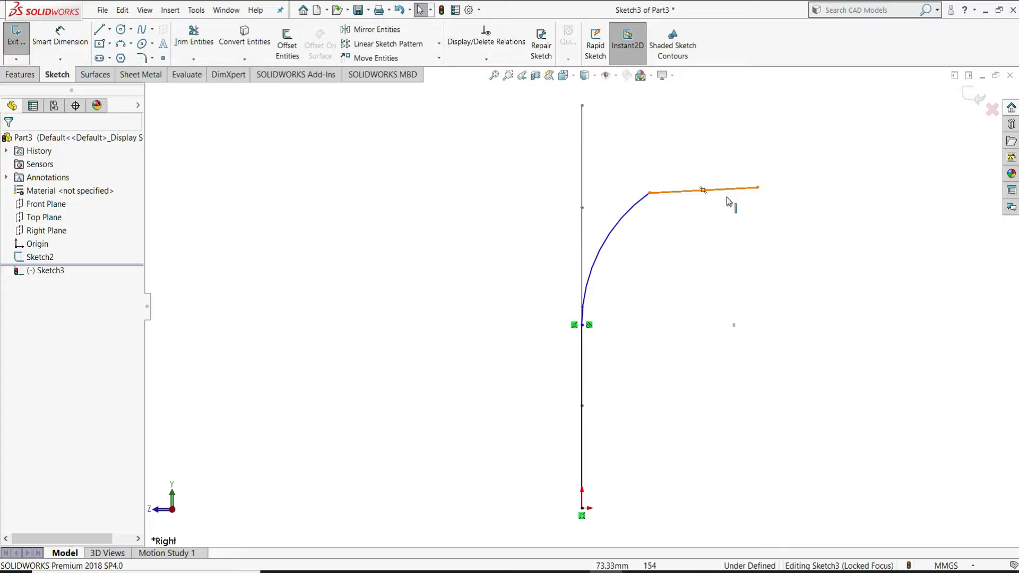
- Make the upper line horizontal and add a Tangent relation between it and the arc
left_click(726, 196)
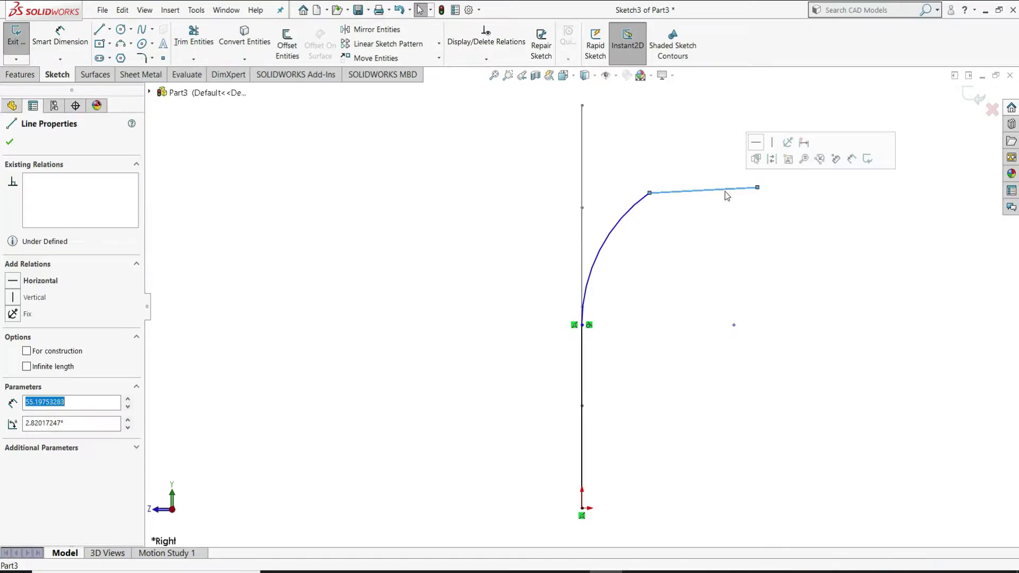
left_click(756, 142)
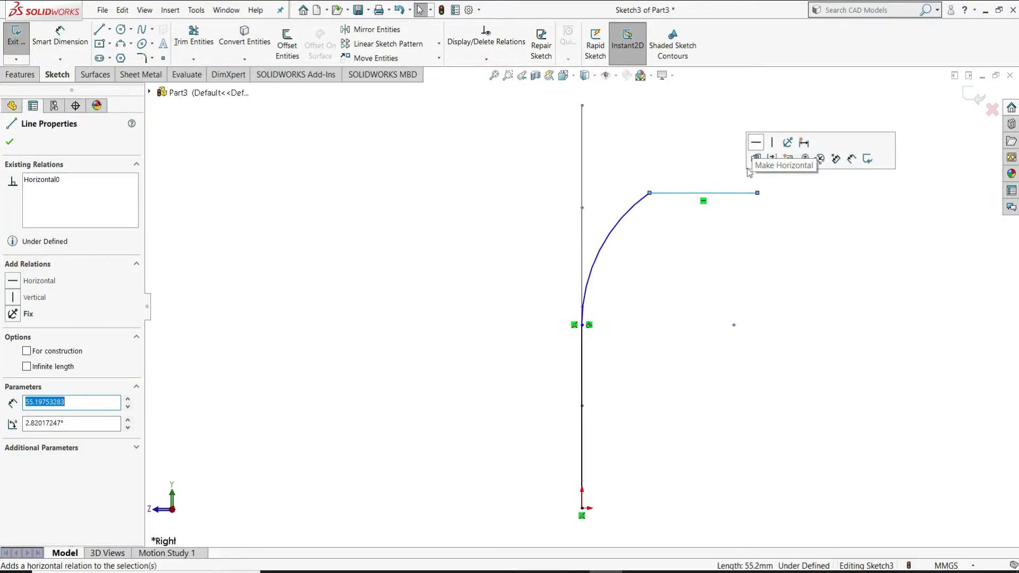
left_click(718, 250)
left_click(644, 209)
left_click(679, 196, "ctrl")
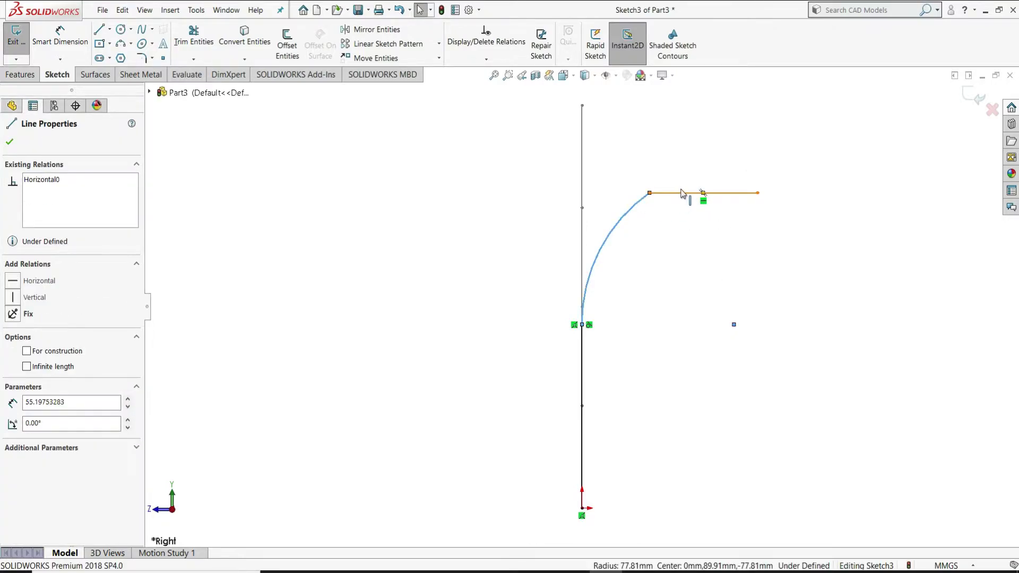
left_click(712, 146)
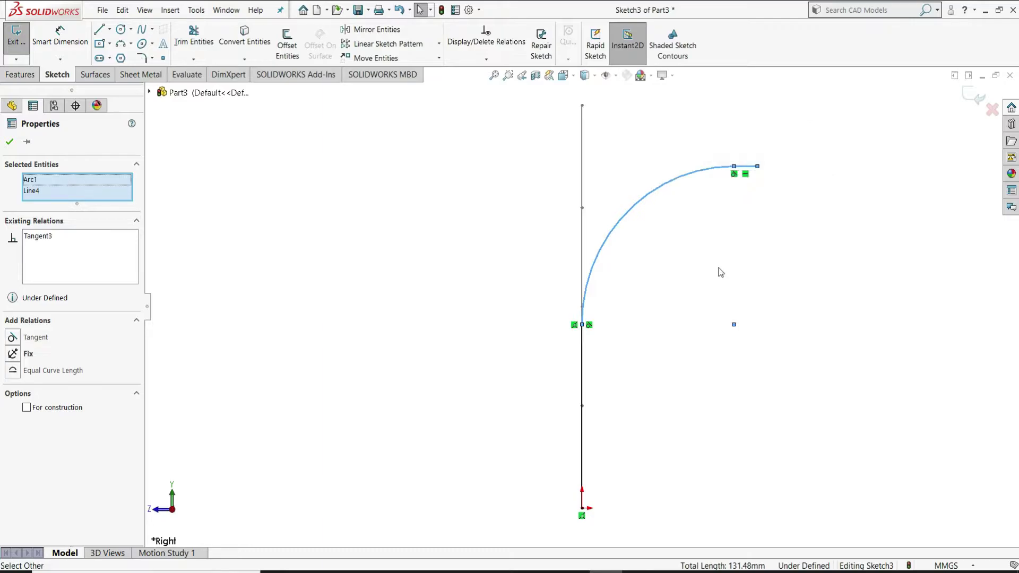
left_click(747, 293)
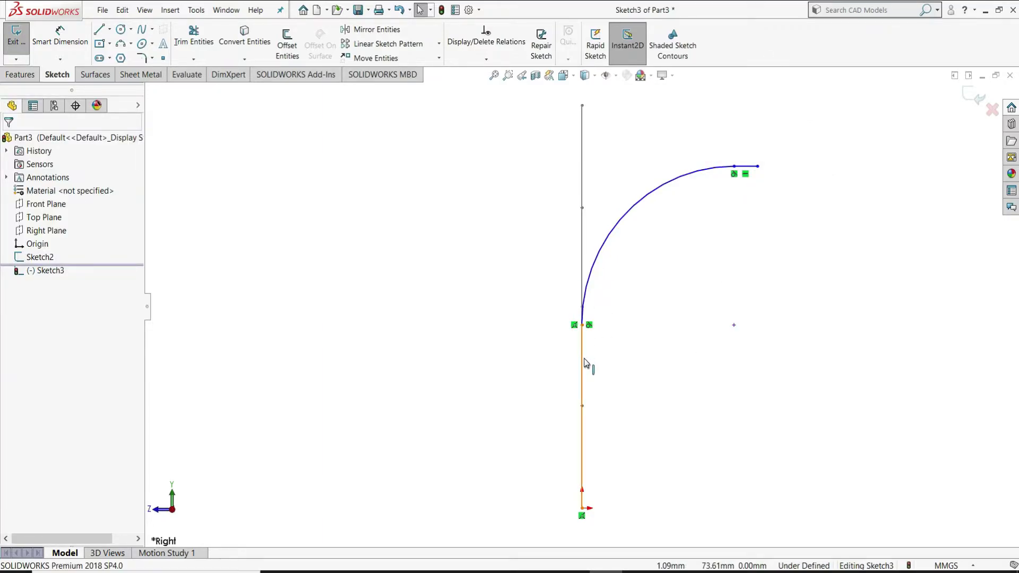
- Dimension the arc with a 70 mm radius
left_click(62, 52)
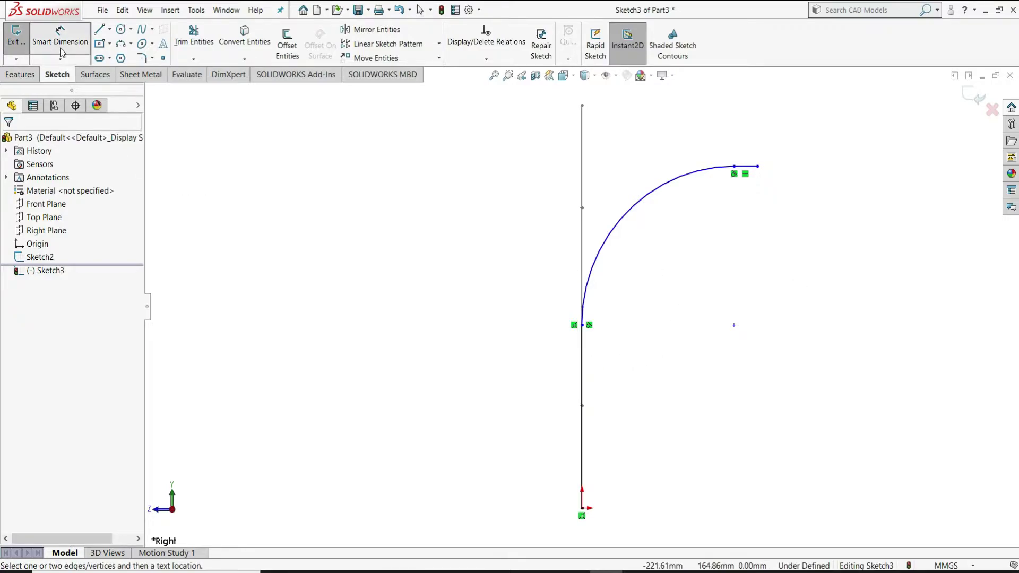
left_click(661, 191)
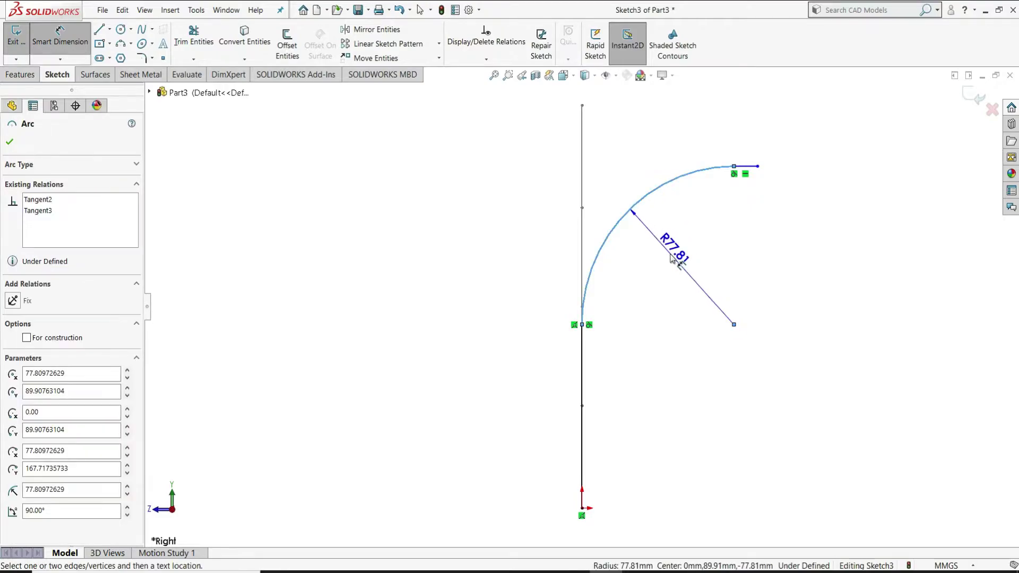
left_click(673, 257)
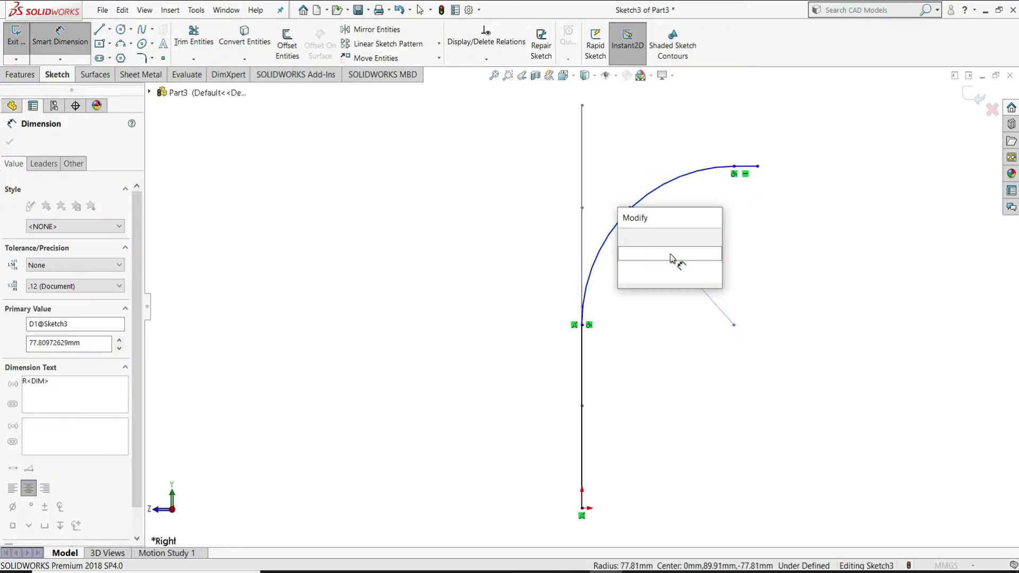
type("70")
key("Return")
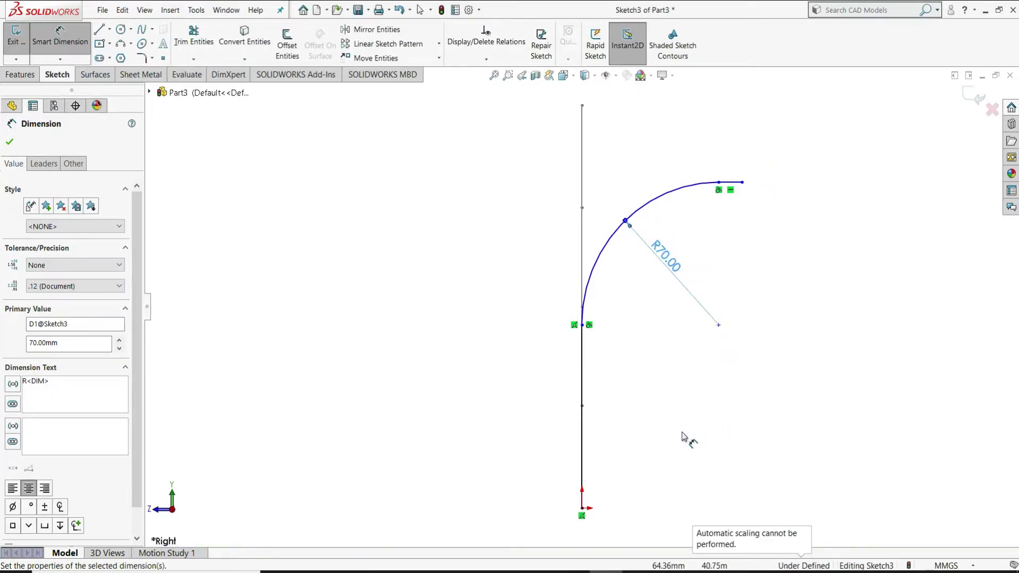
- Dimension the horizontal distance between the origin and the upper line's free end as 100 mm
left_click(582, 508)
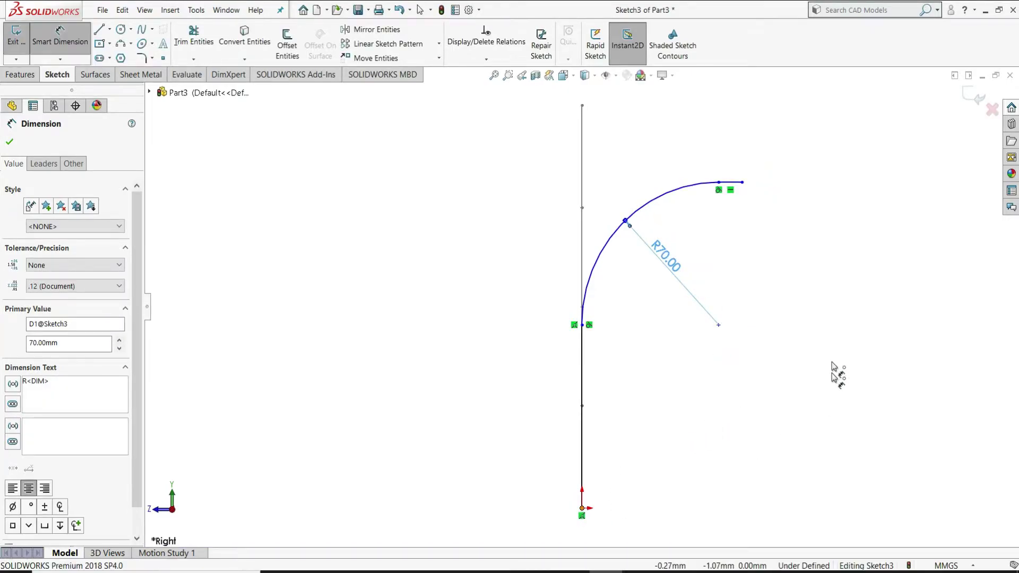
left_click(742, 182)
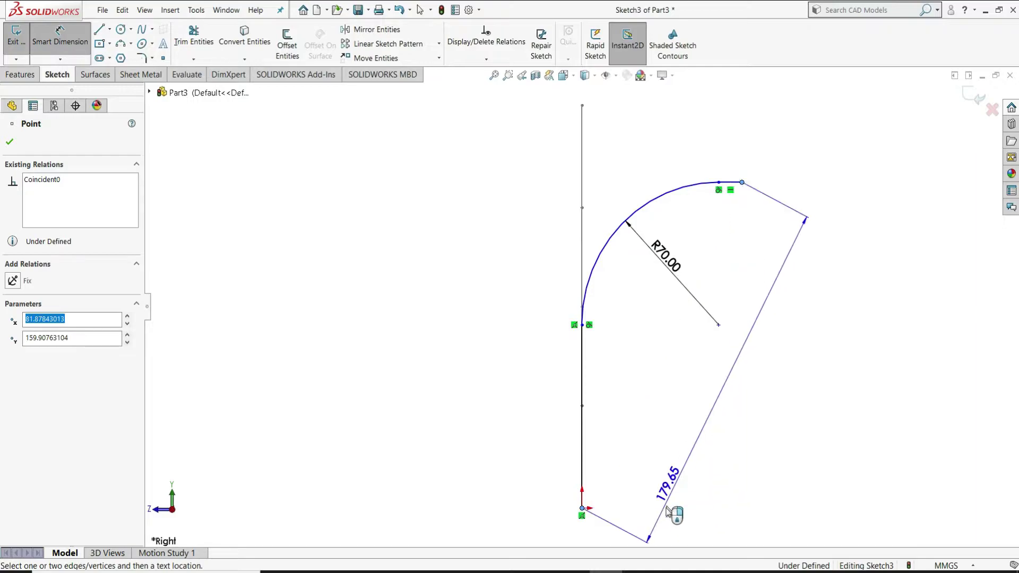
left_click(674, 528)
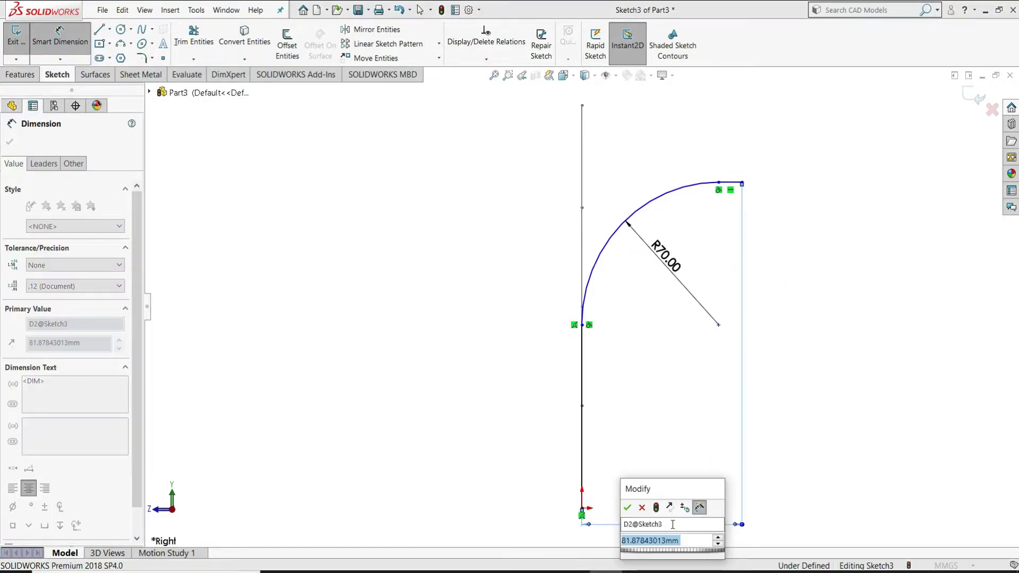
type("40")
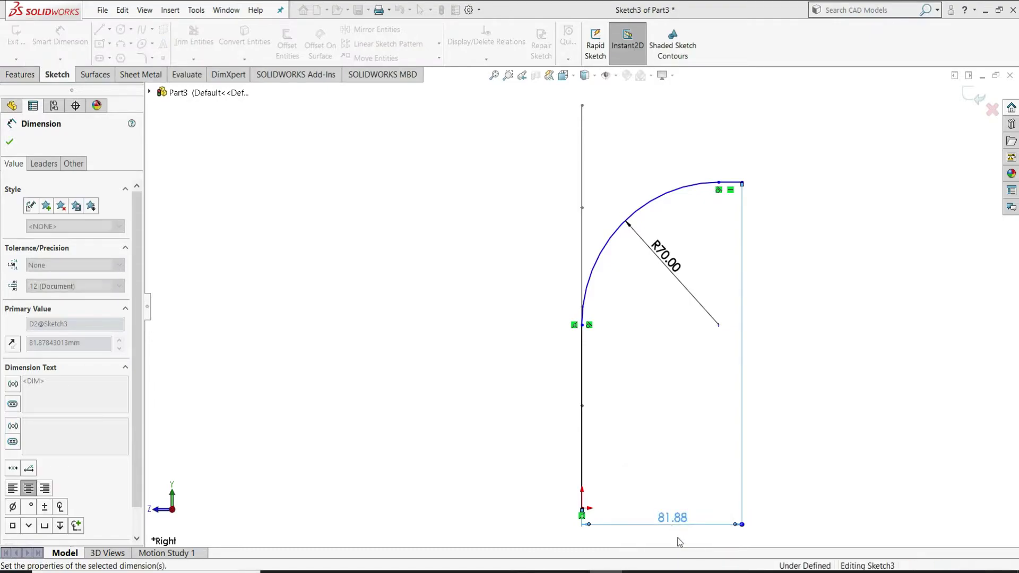
key("Return")
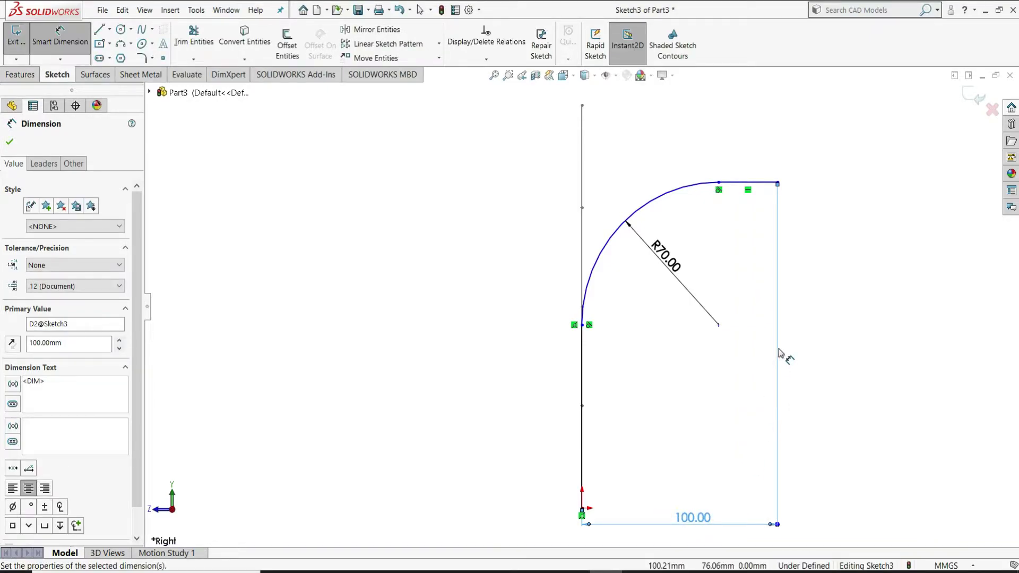
- Dimension the vertical distance between the origin and the upper line's free end as 150 mm, and exit the sketch
left_click(778, 183)
left_click(583, 509)
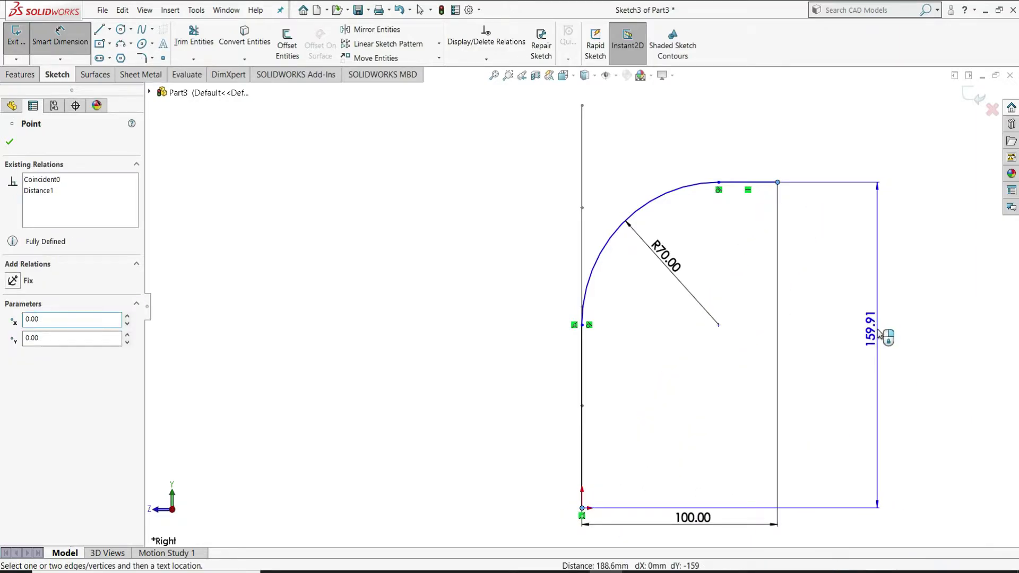
left_click(899, 324)
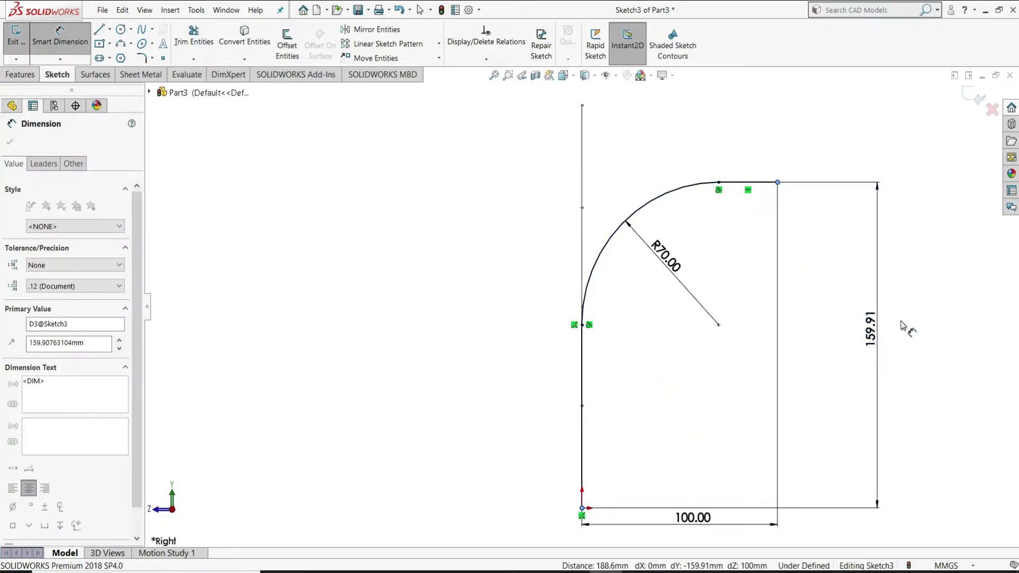
type("150")
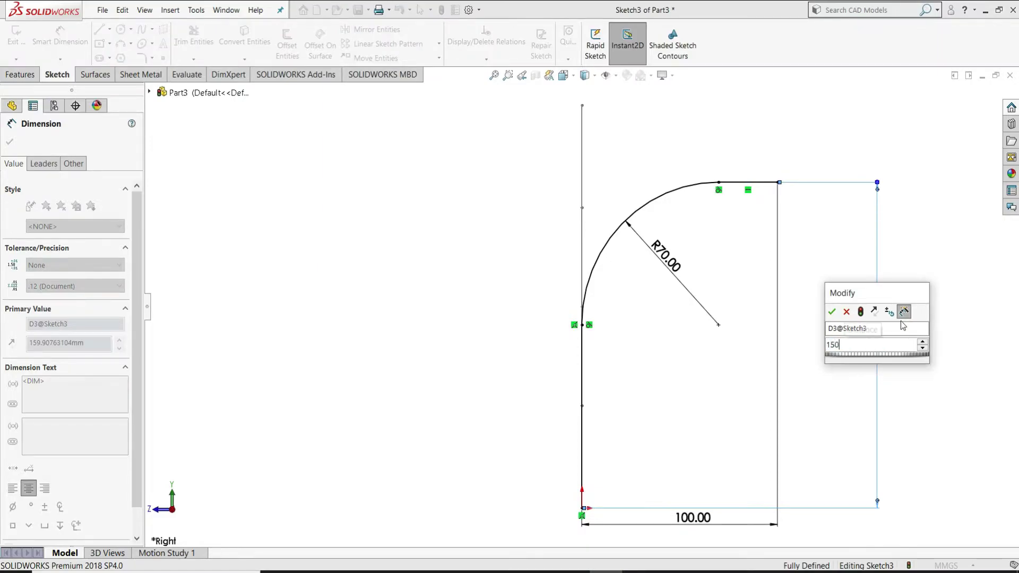
key("Return")
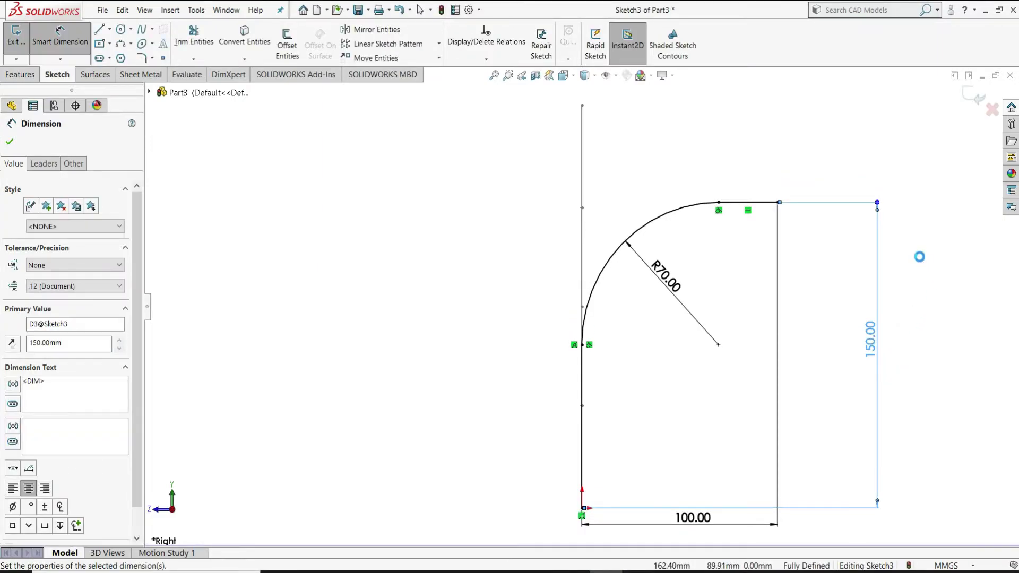
right_click(923, 261)
left_click(919, 295)
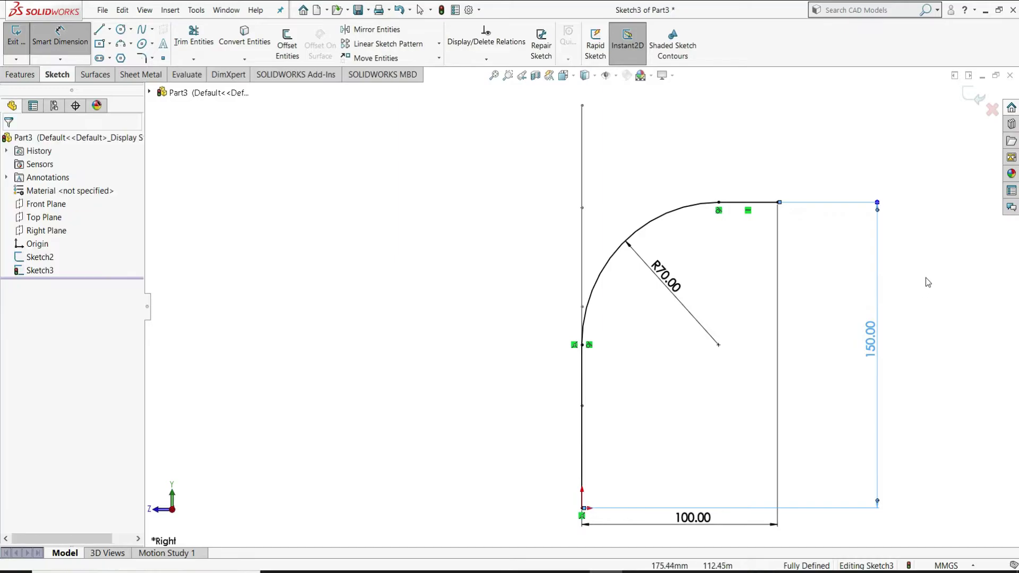
left_click(16, 38)
- Create a projected curve of type Sketch on sketch from the front-view path sketch and the side-view path sketch
middle_click_drag(218, 253, 811, 380)
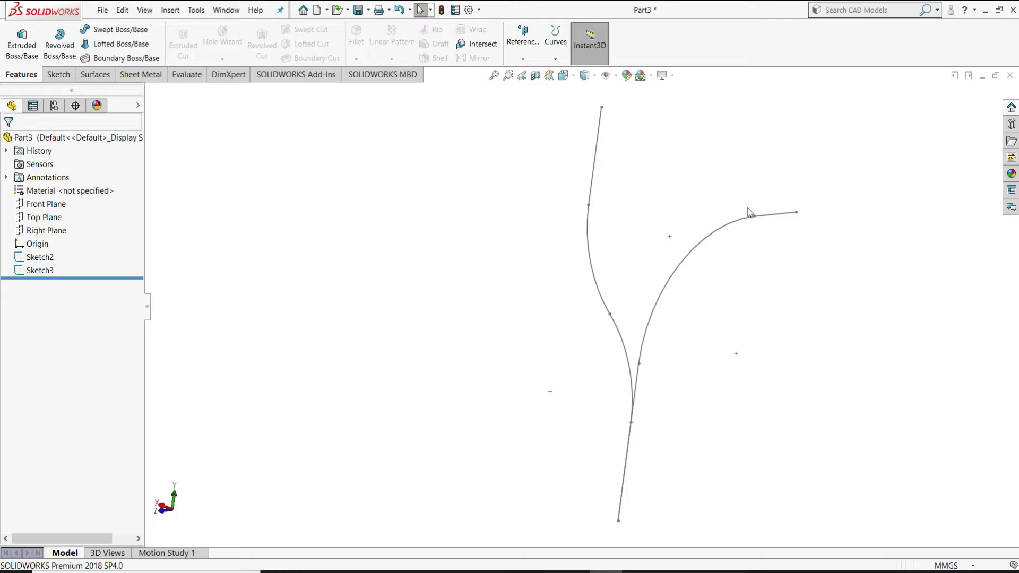
left_click(553, 56)
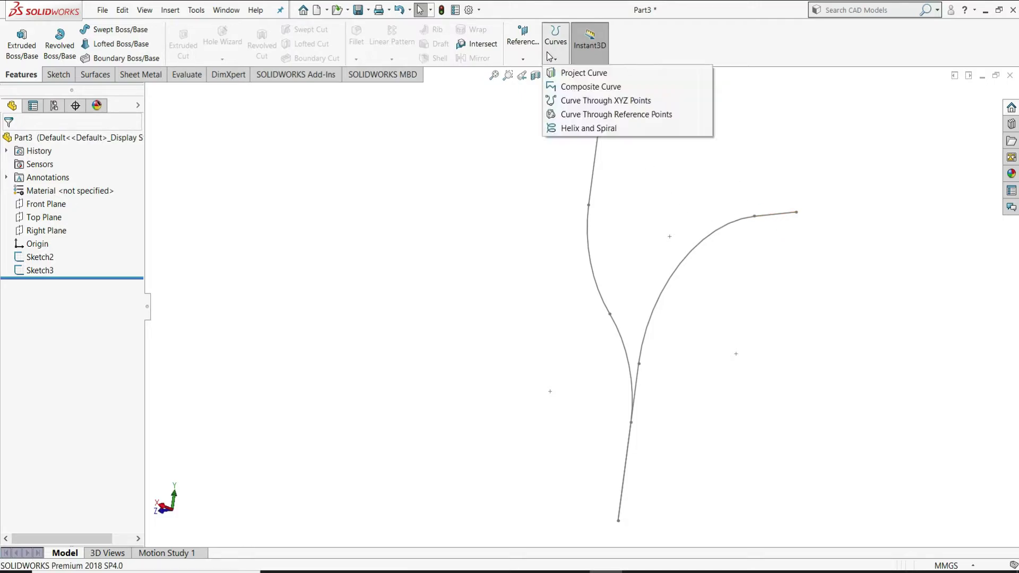
left_click(584, 73)
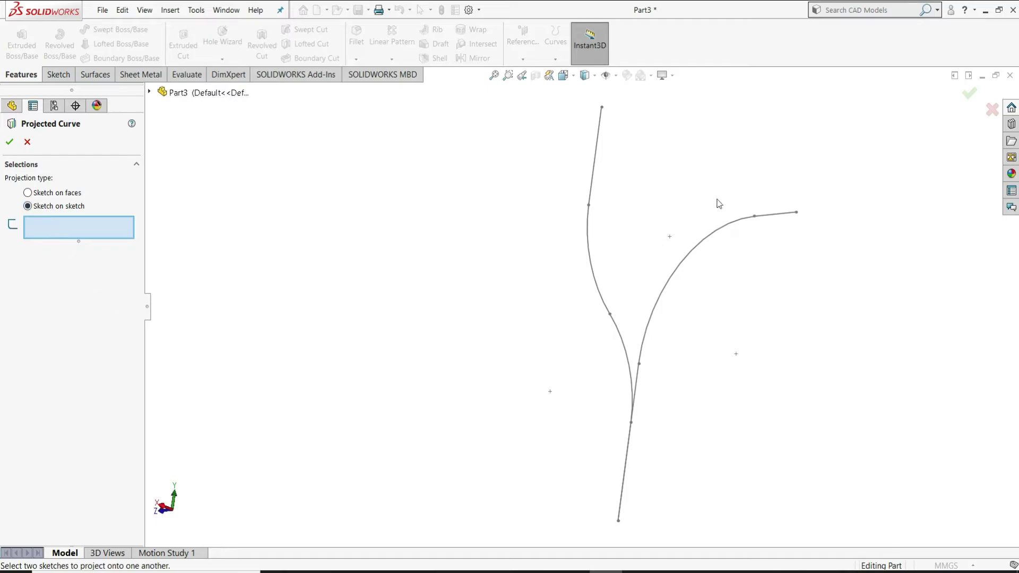
left_click(601, 130)
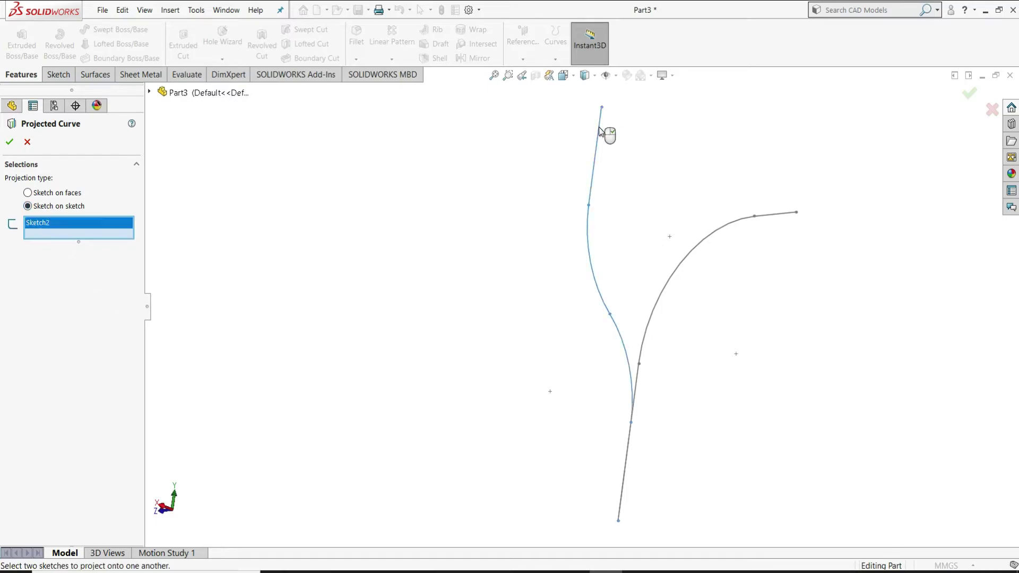
left_click(707, 245)
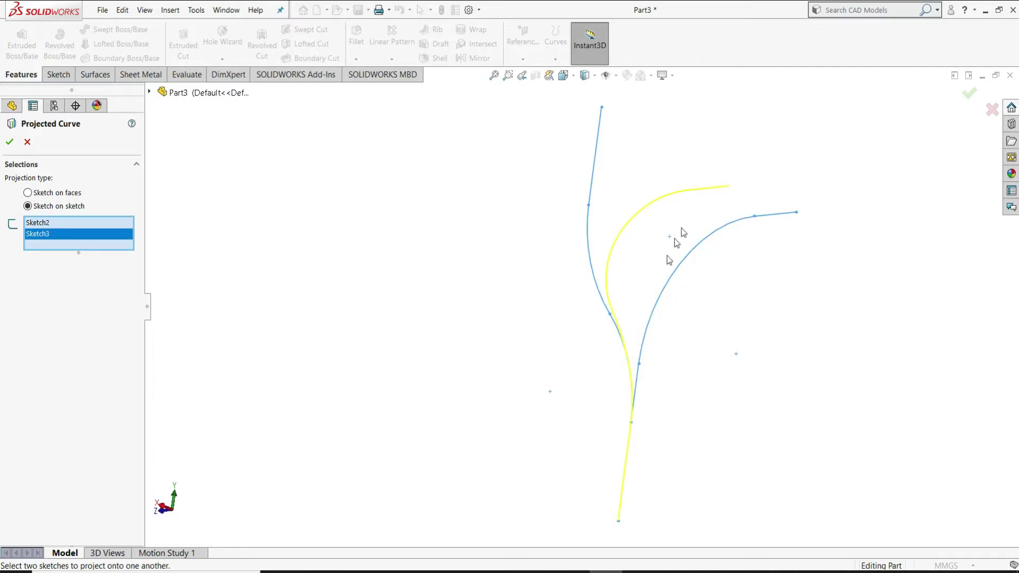
mouse_move(675, 240)
middle_mouse_down()
mouse_move(651, 237)
mouse_move(657, 245)
middle_mouse_up()
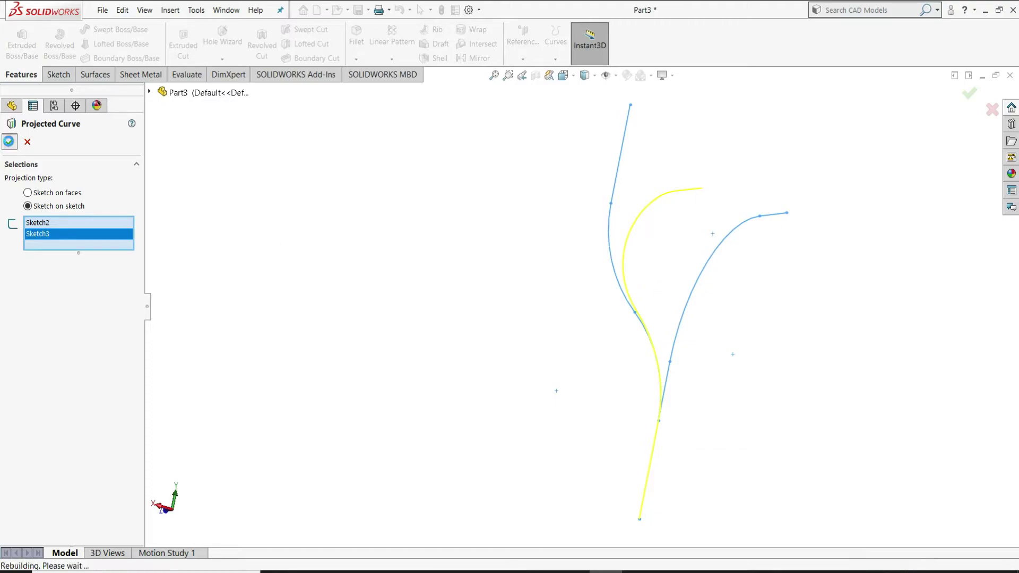
left_click(9, 141)
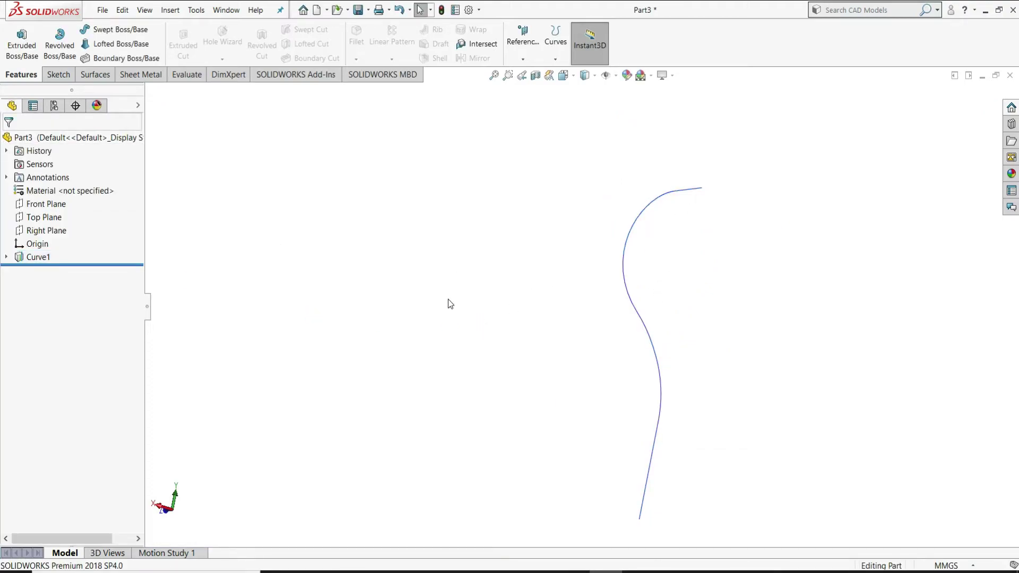
- Create a swept boss with a circular profile 60 mm in diameter along the projected curve
middle_click_drag(715, 282, 285, 245)
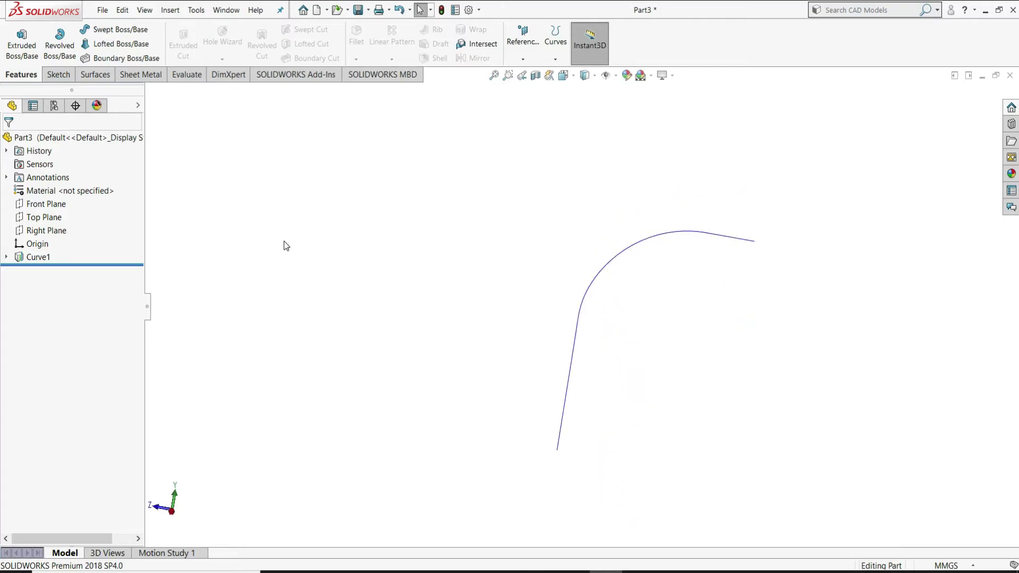
left_click(111, 32)
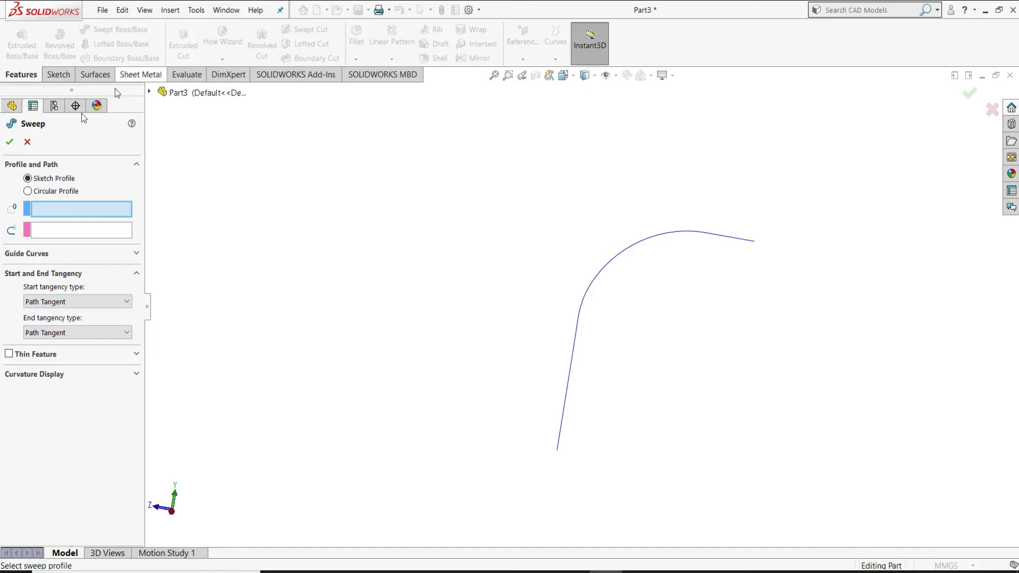
left_click(34, 194)
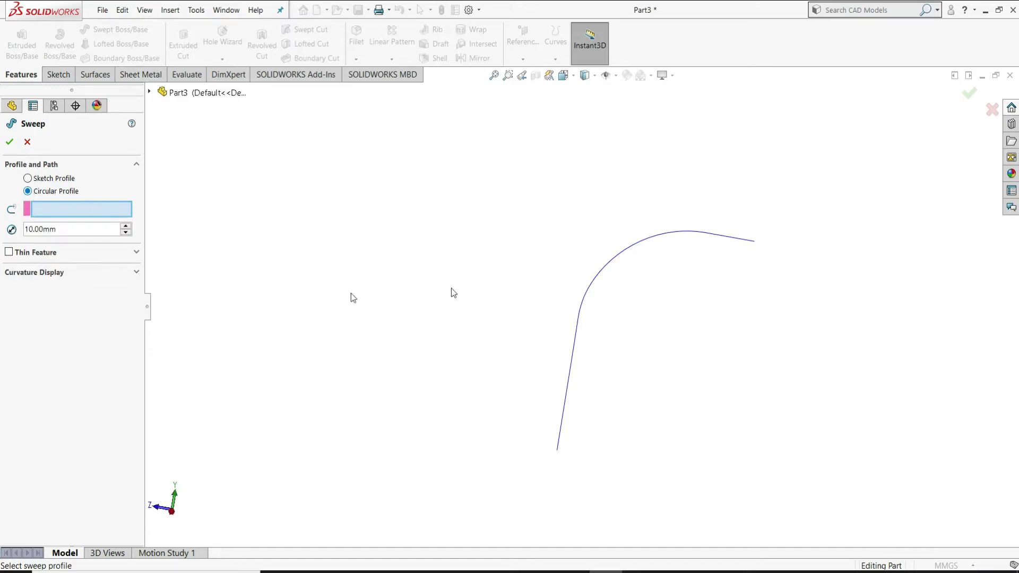
left_click(654, 237)
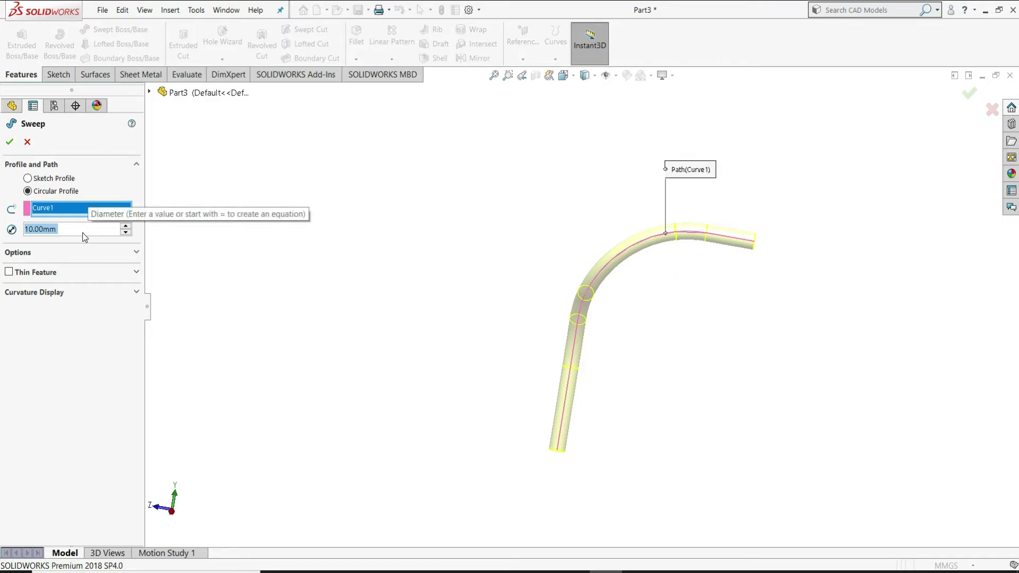
type("60")
key("Return")
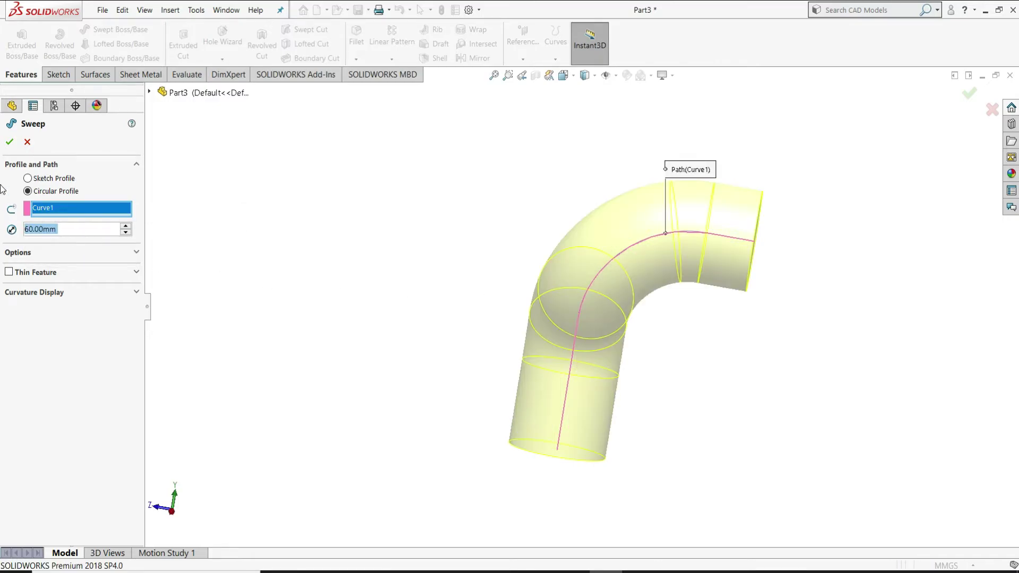
left_click(10, 141)
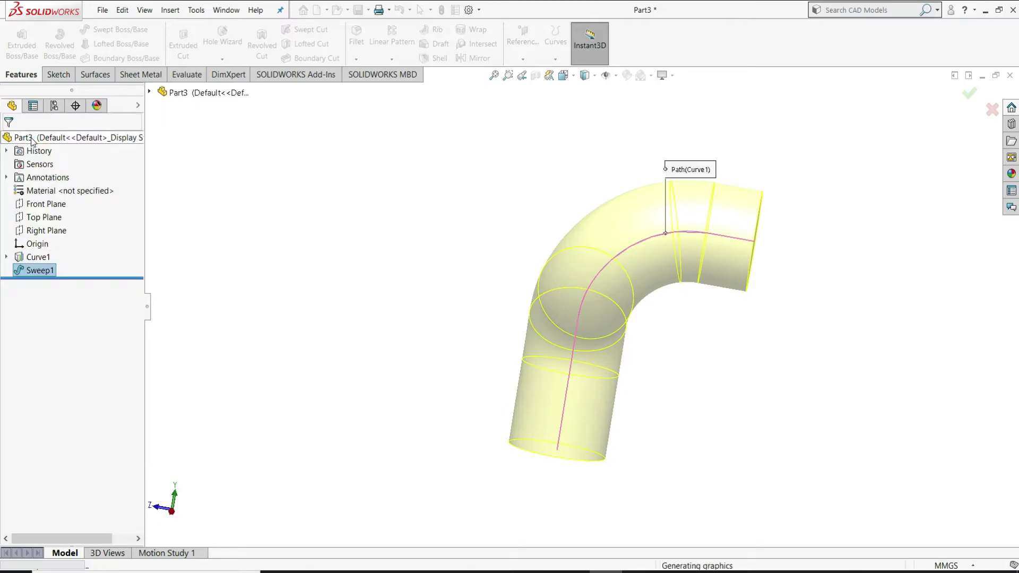
left_click(400, 276)
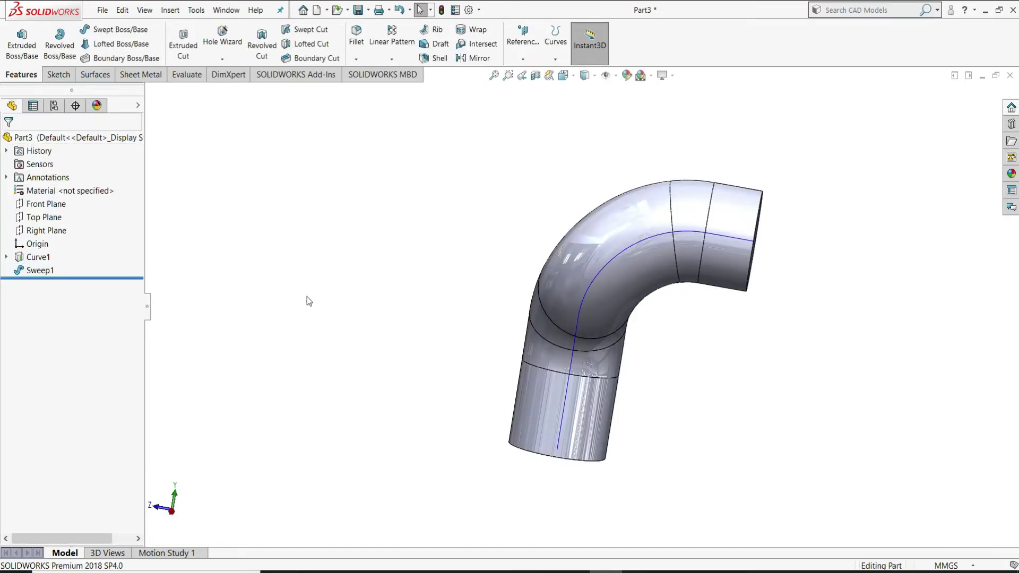
- Hide the projected curve and start a sketch on the flat end face of the pipe's upper opening
left_click(38, 257)
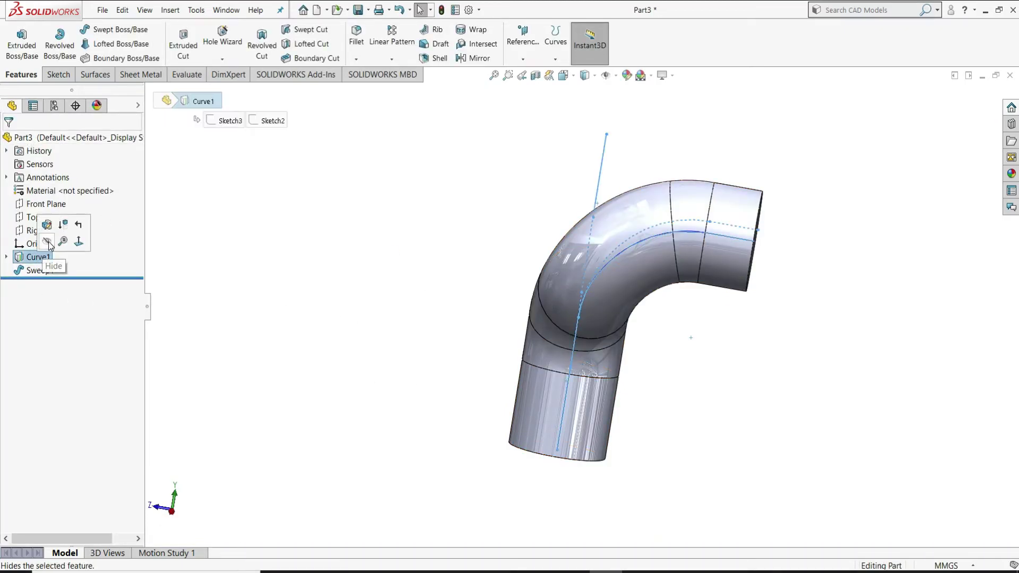
left_click(48, 241)
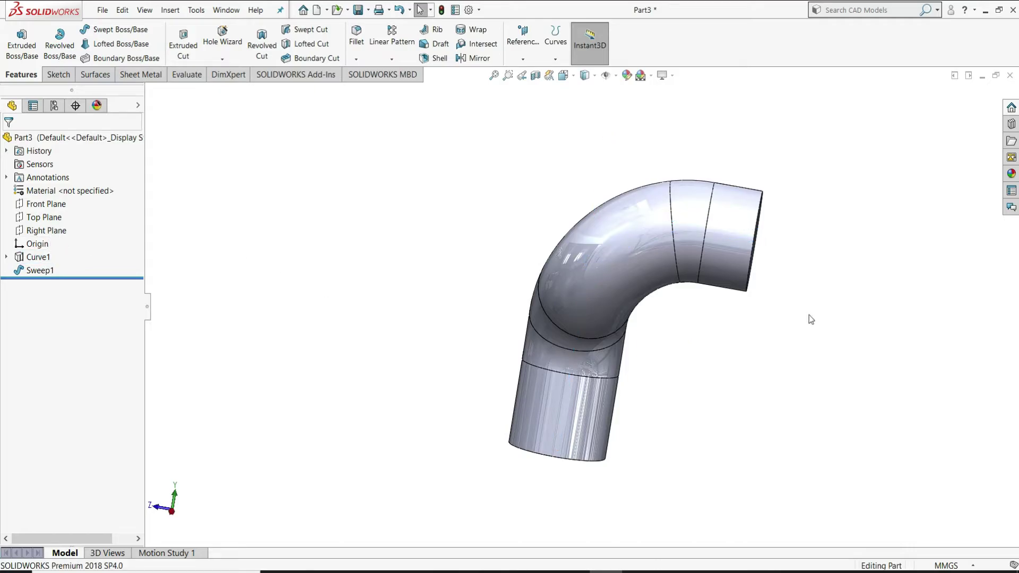
middle_click_drag(823, 274, 781, 262)
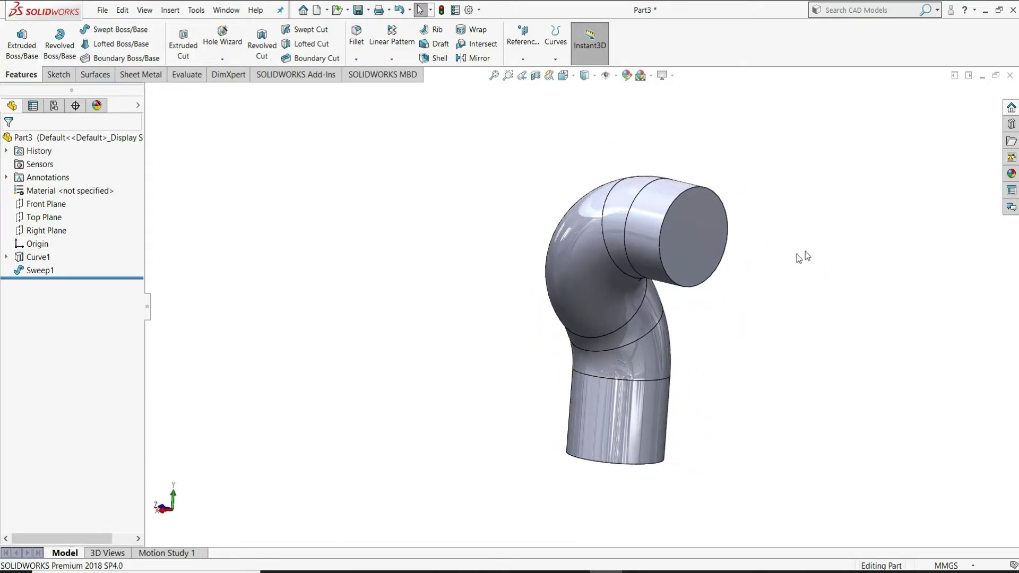
left_click(681, 241)
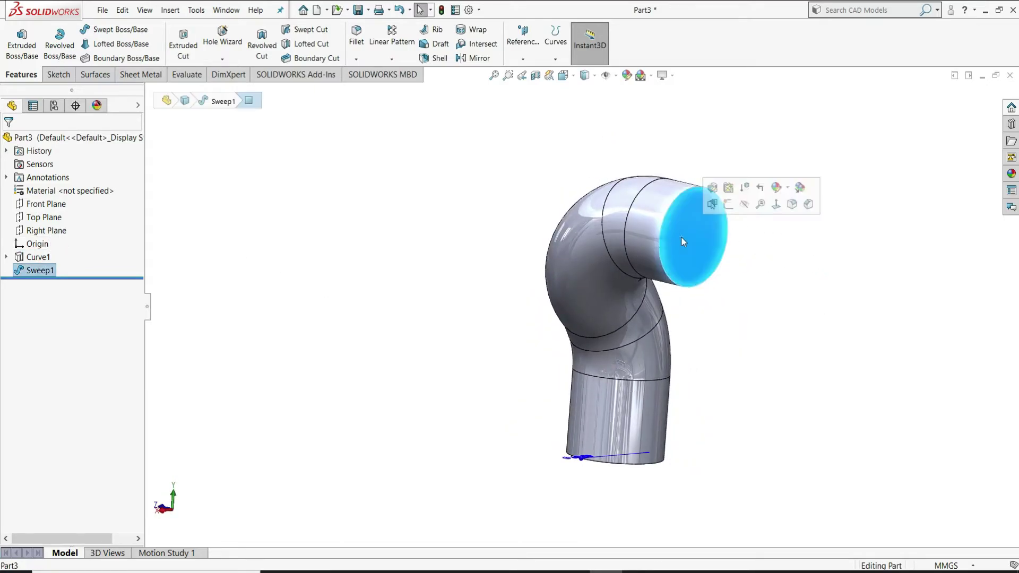
left_click(728, 205)
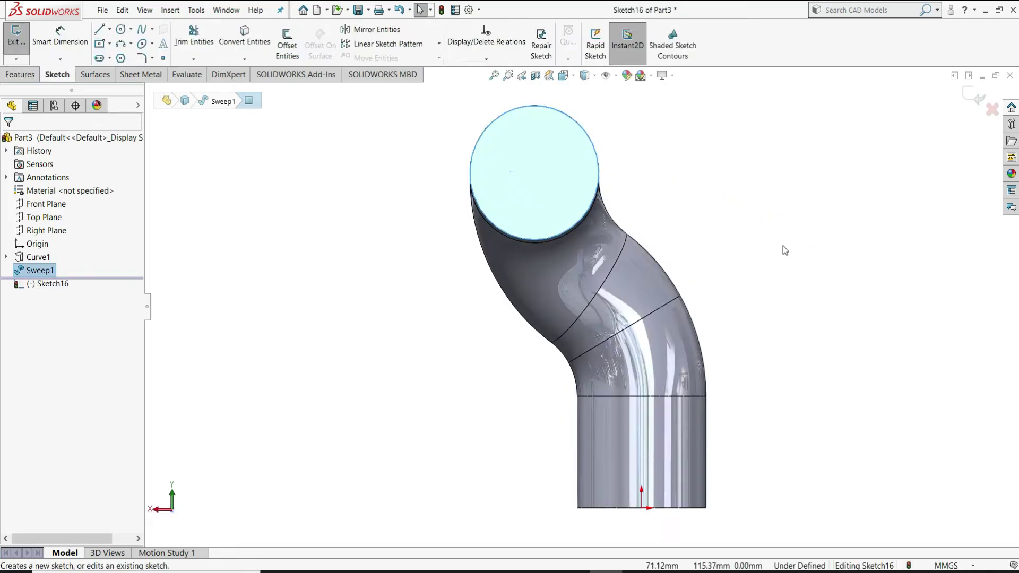
left_click(782, 246)
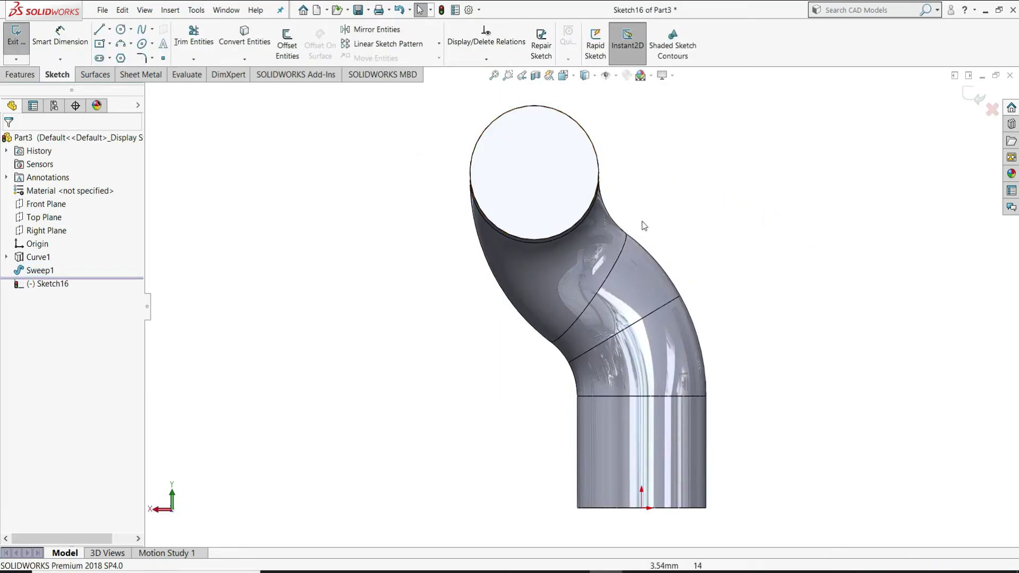
- Sketch a three-sided polygon centred on the end face, with an inscribed circle about 62 mm in diameter and one vertex straight above the centre
scroll(622, 234, "up", 3)
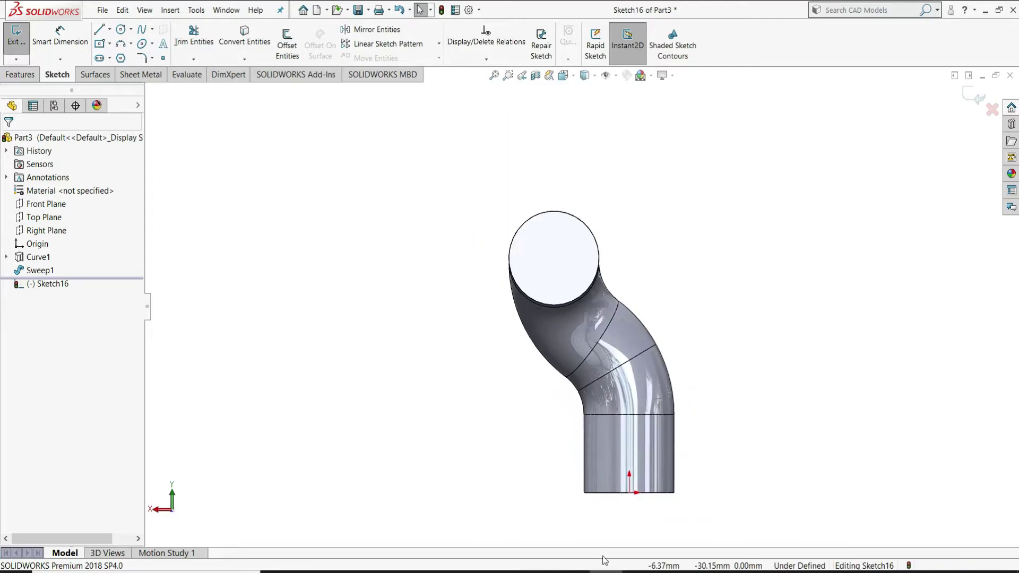
key("alt+Tab")
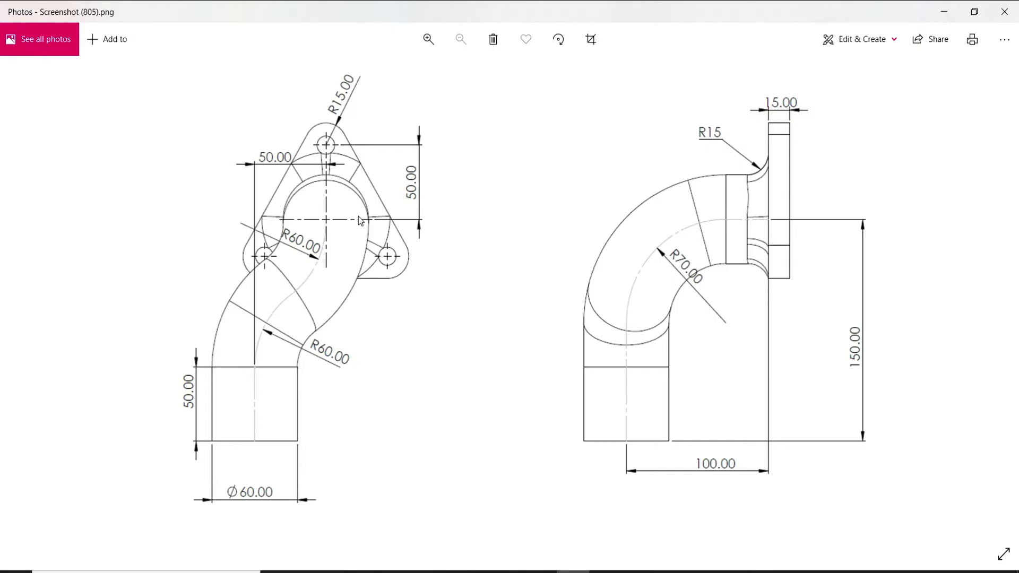
key("alt+Tab")
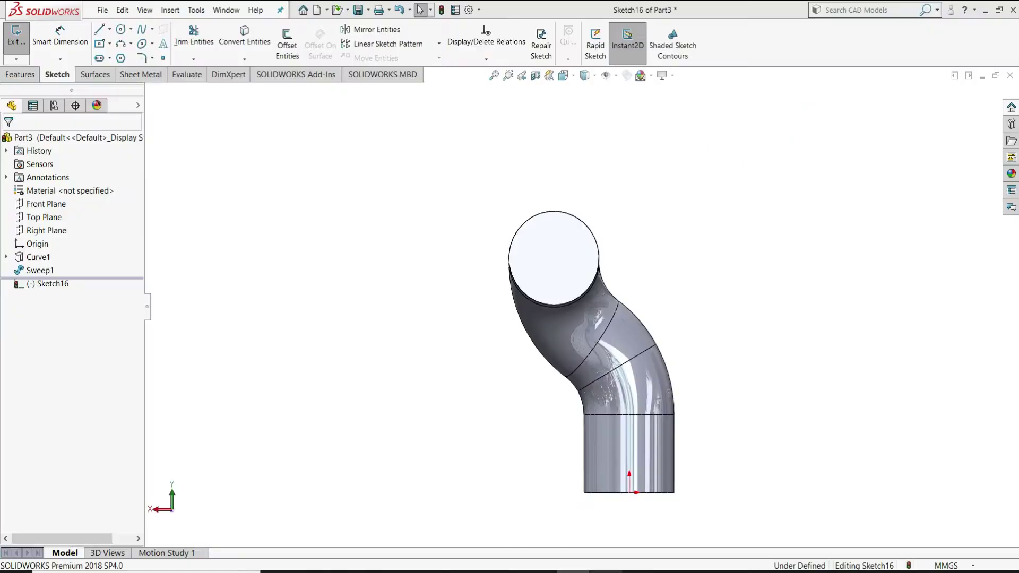
scroll(590, 276, "down", 2)
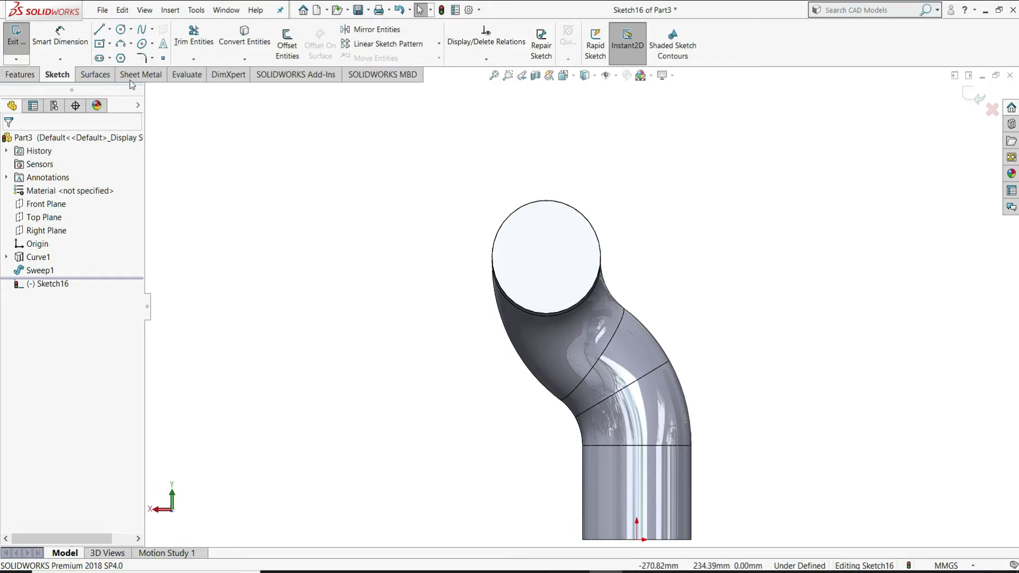
left_click(121, 59)
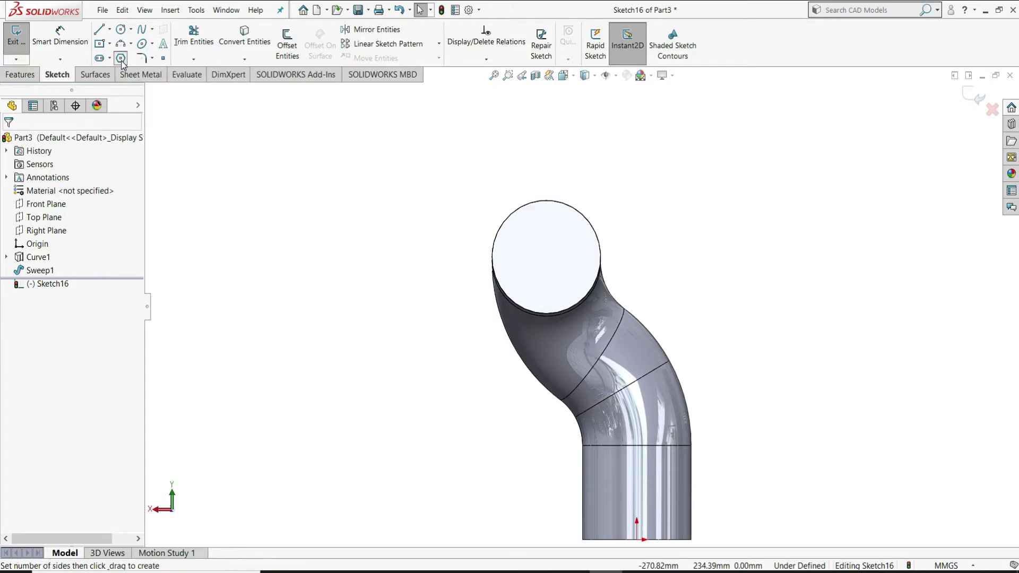
left_click(70, 217)
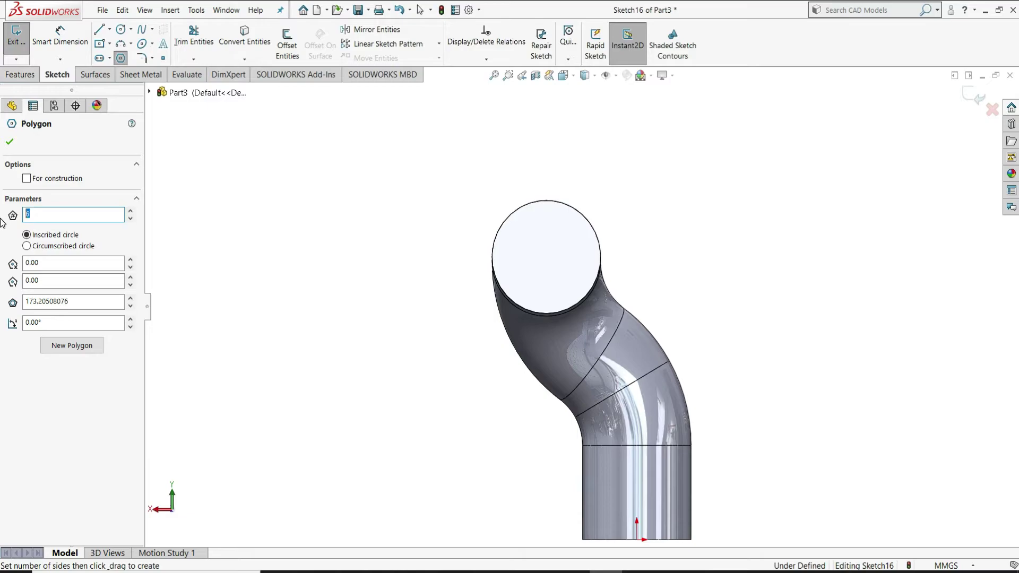
type("3")
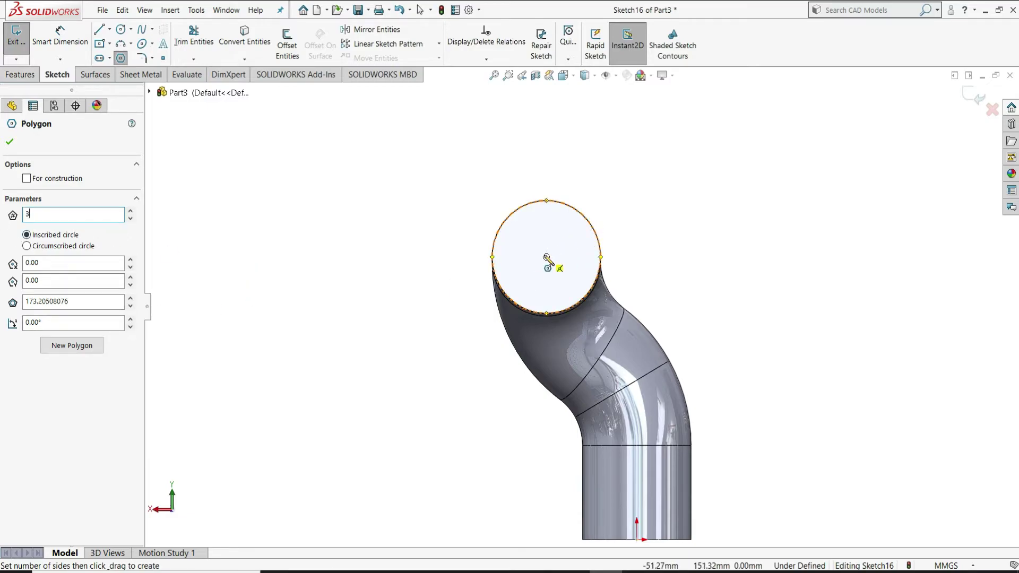
left_click_drag(547, 257, 548, 144)
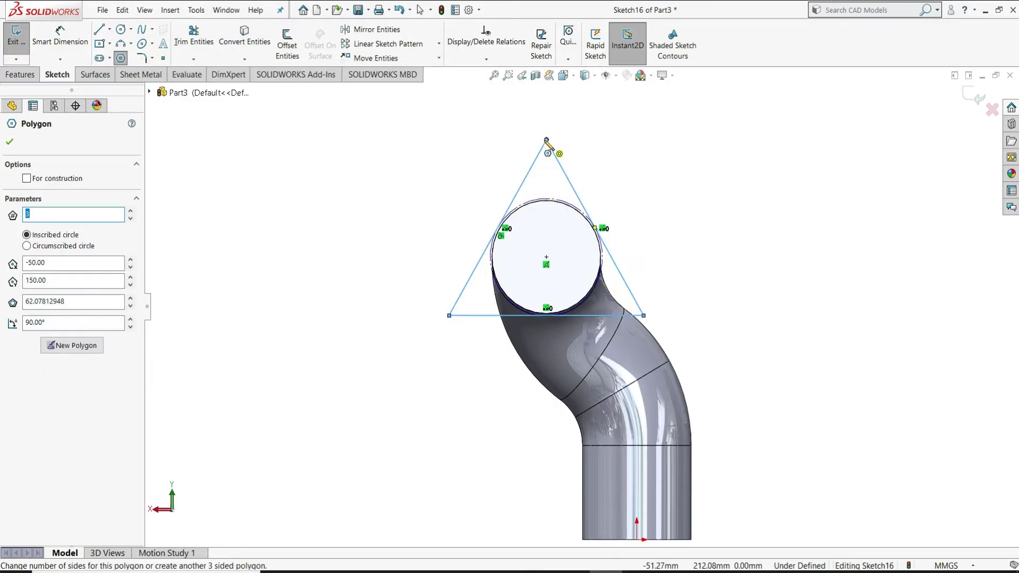
right_click(549, 142)
left_click(566, 149)
left_click(587, 169)
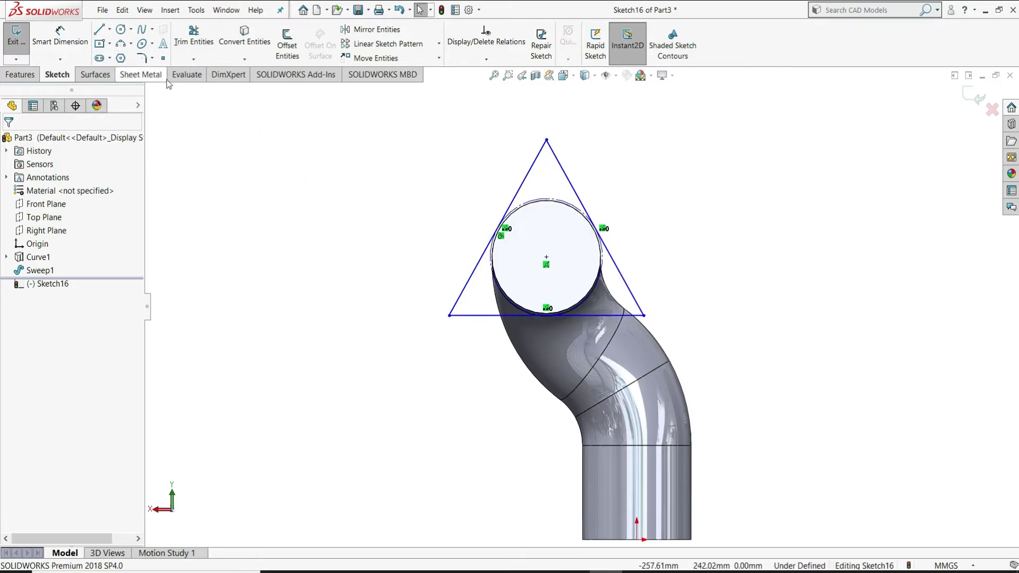
- Round all three corners of the triangle with 15 mm sketch fillets
left_click(144, 57)
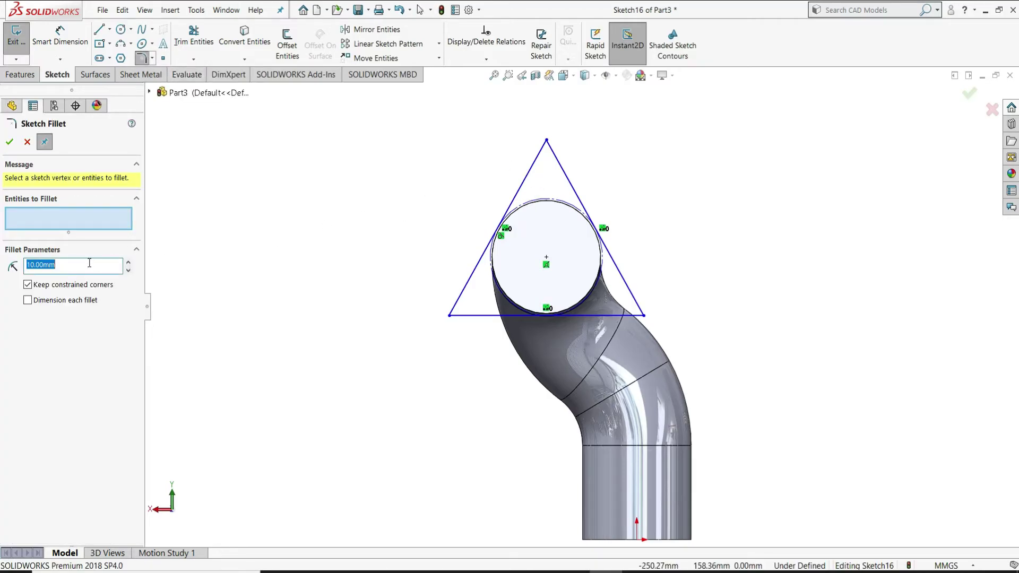
type("1")
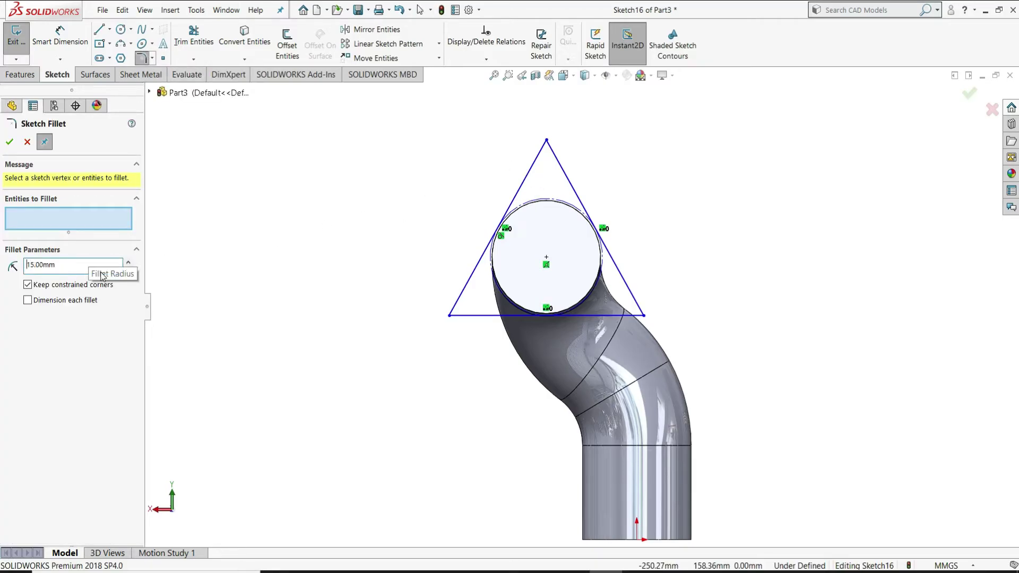
left_click(547, 141)
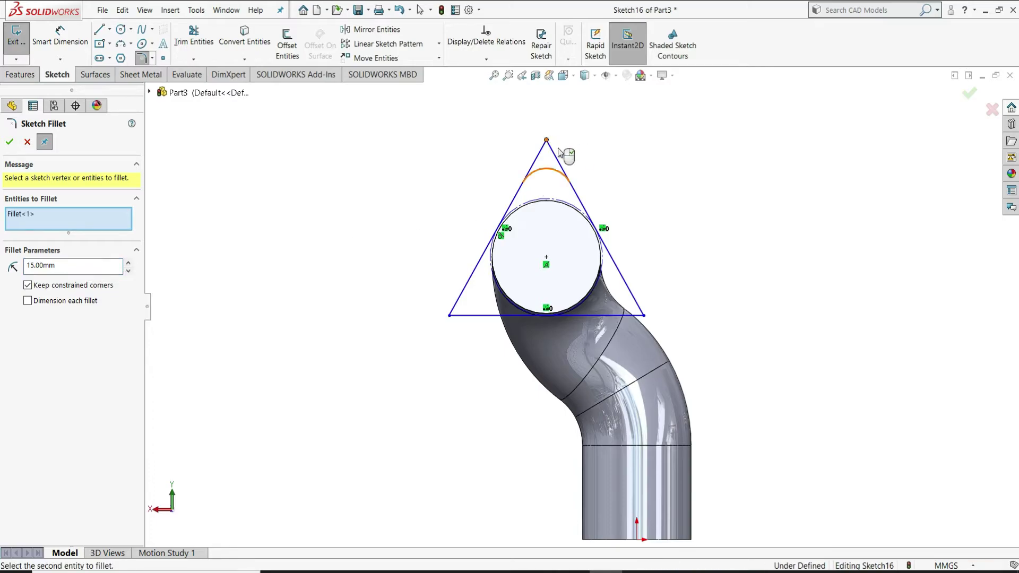
left_click(450, 316)
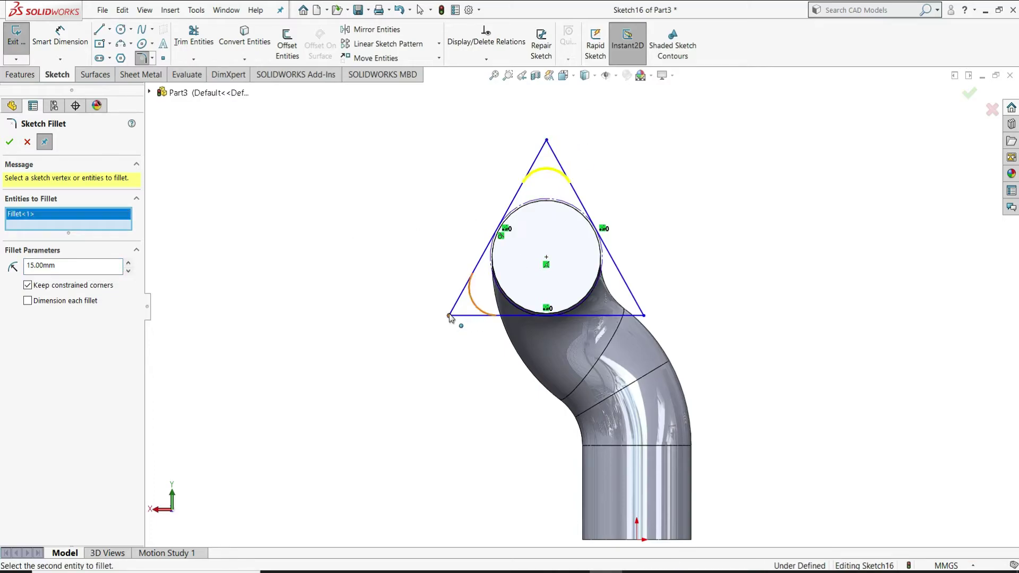
left_click(643, 316)
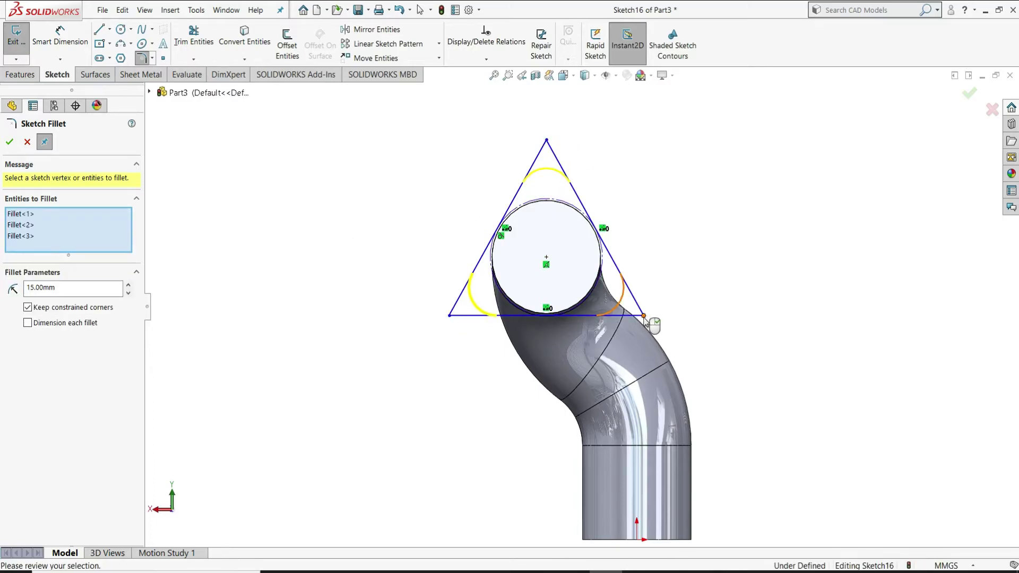
left_click(9, 144)
left_click(27, 142)
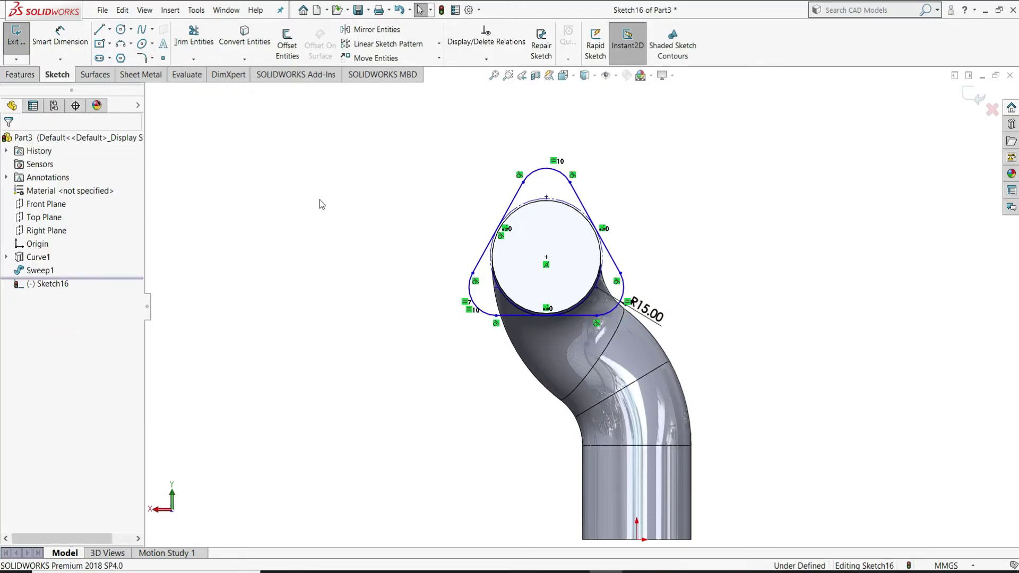
- Dimension the vertical distance between the end face's centre and the upper corner arc's centre as 50 mm
scroll(521, 215, "down", 2)
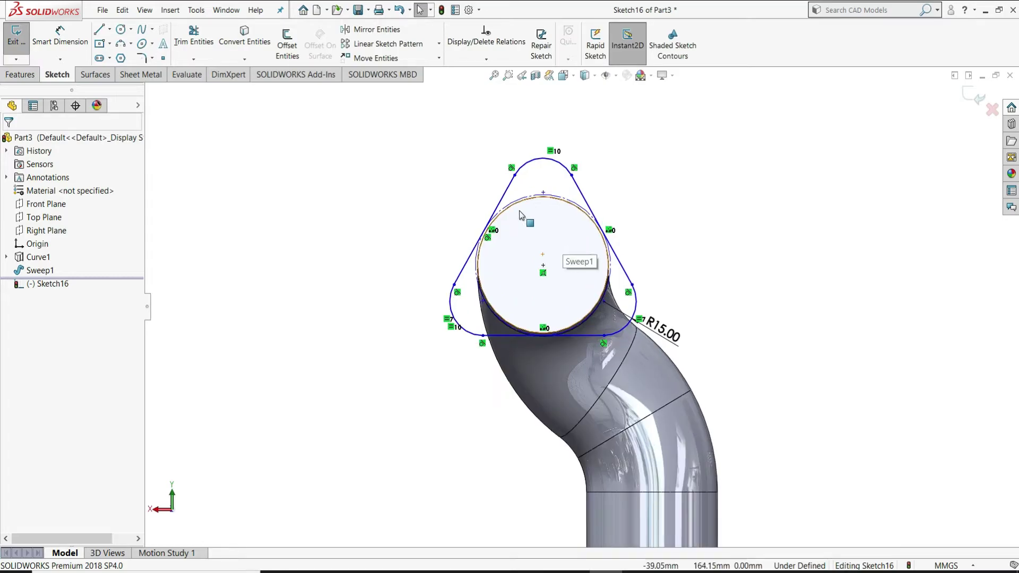
left_click(60, 36)
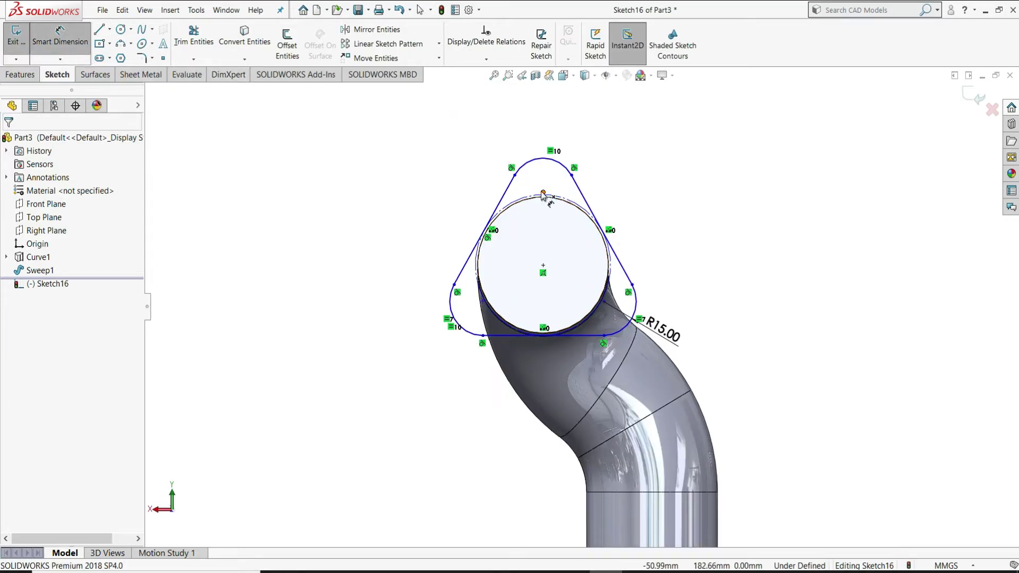
left_click(549, 270)
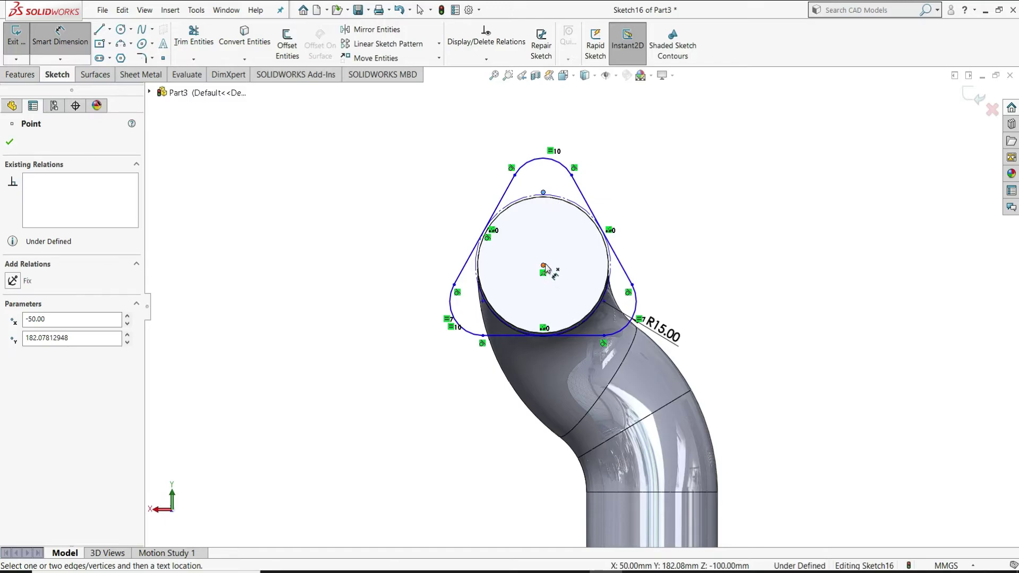
left_click(543, 265)
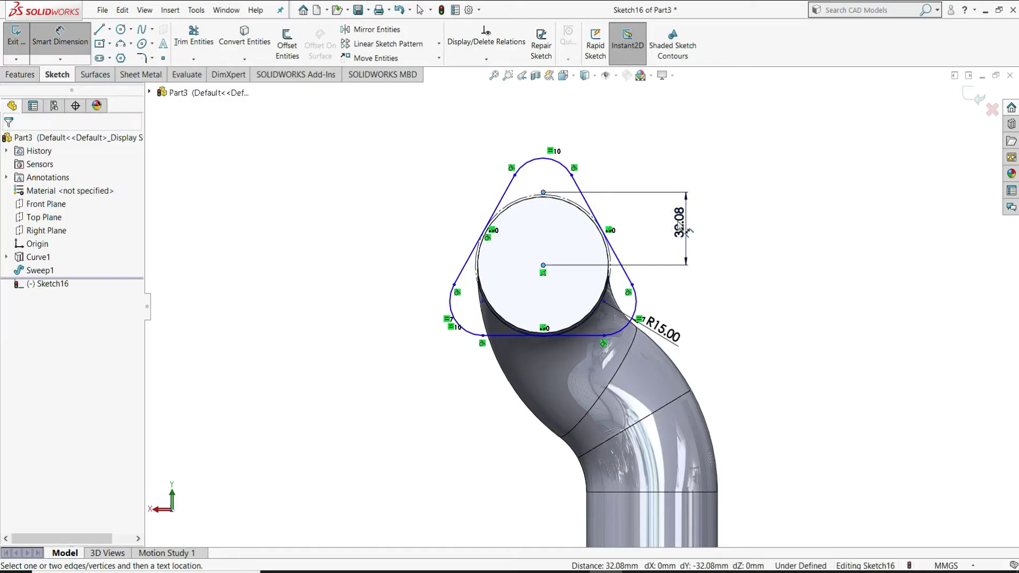
left_click(687, 230)
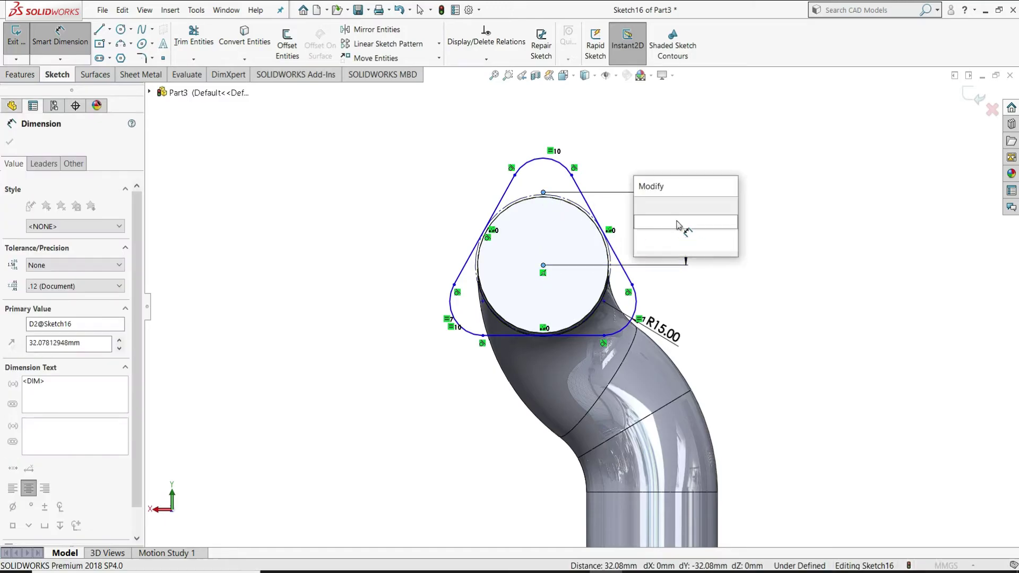
type("50")
key("Return")
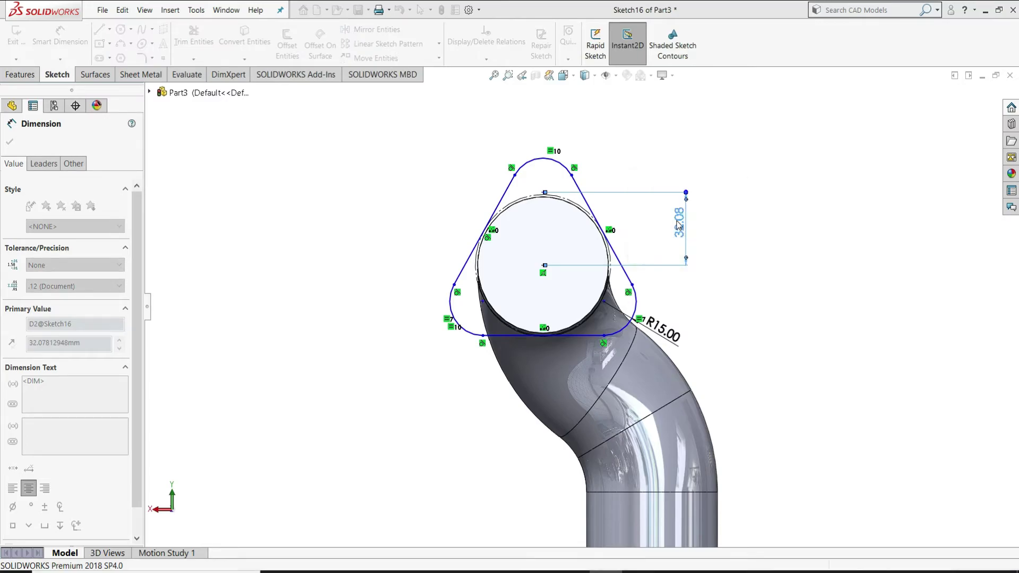
right_click(752, 180)
left_click(795, 216)
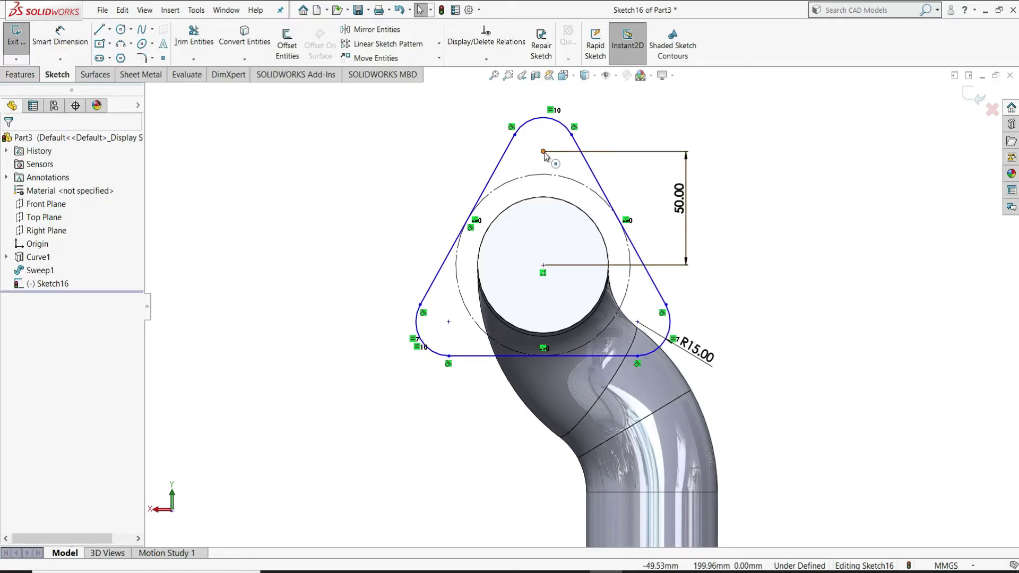
- Sketch a circle about 13 mm in diameter centred on the upper corner arc of the triangle
left_click(121, 30)
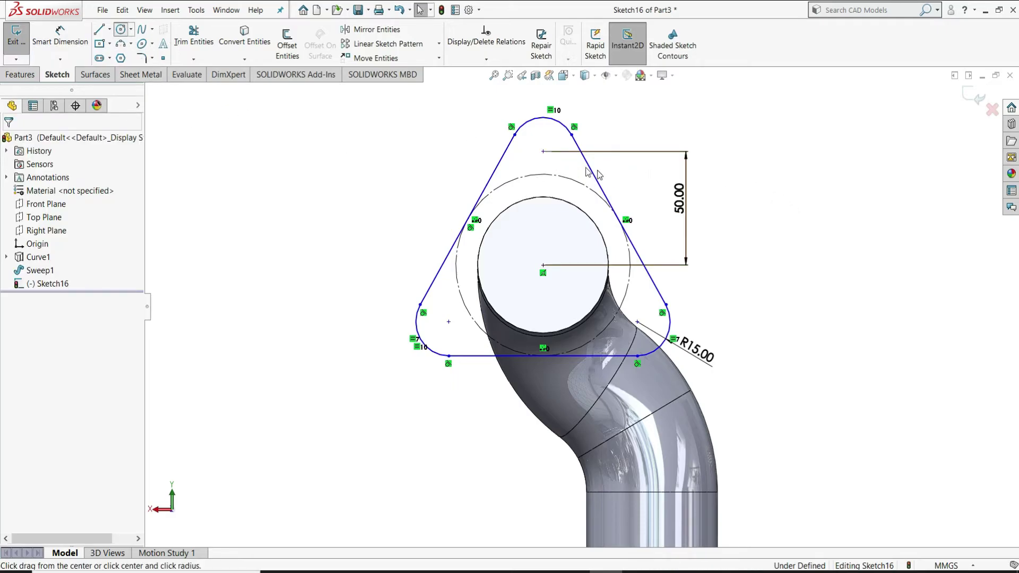
left_click(543, 152)
left_click(554, 144)
right_click(554, 146)
left_click(589, 149)
- Set the diameter of the upper corner circle to 10 mm
left_click(60, 36)
left_click(555, 144)
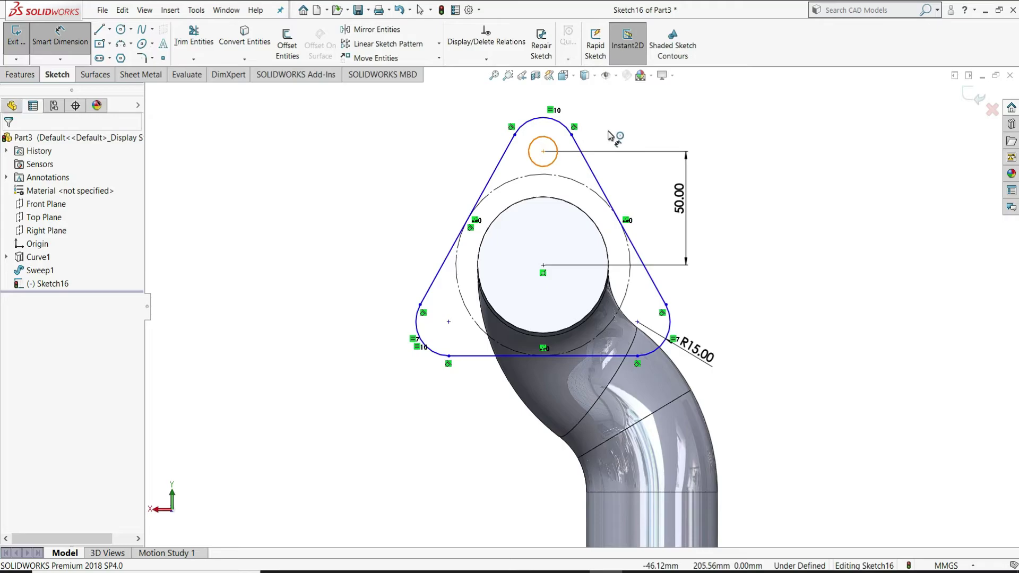
left_click(607, 135)
type("10")
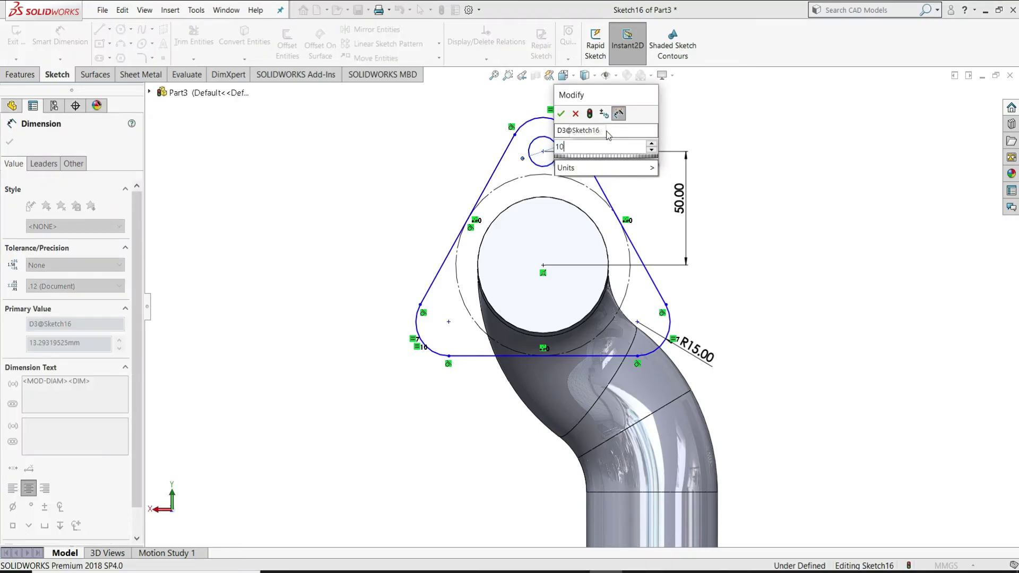
key("Return")
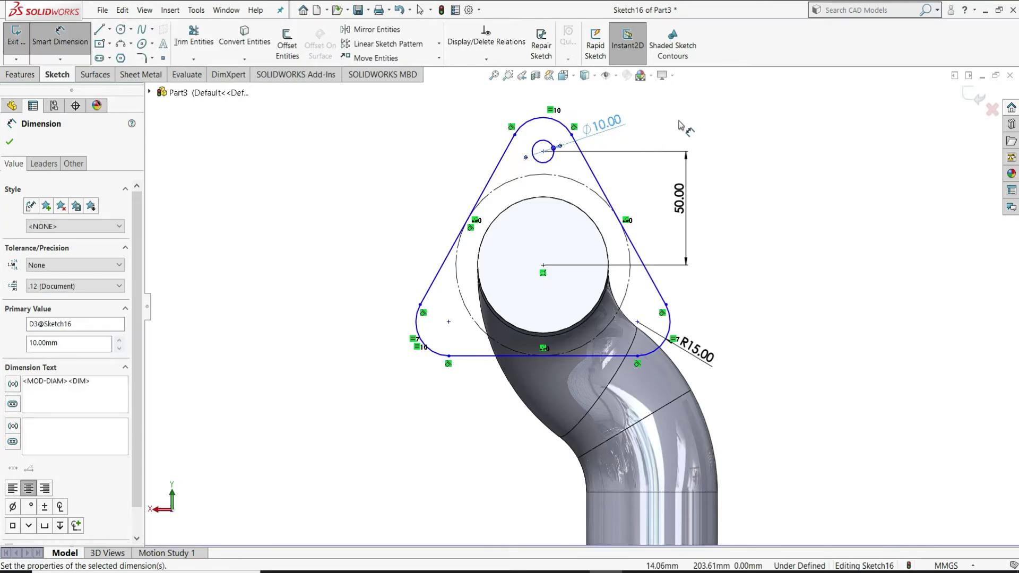
right_click(722, 109)
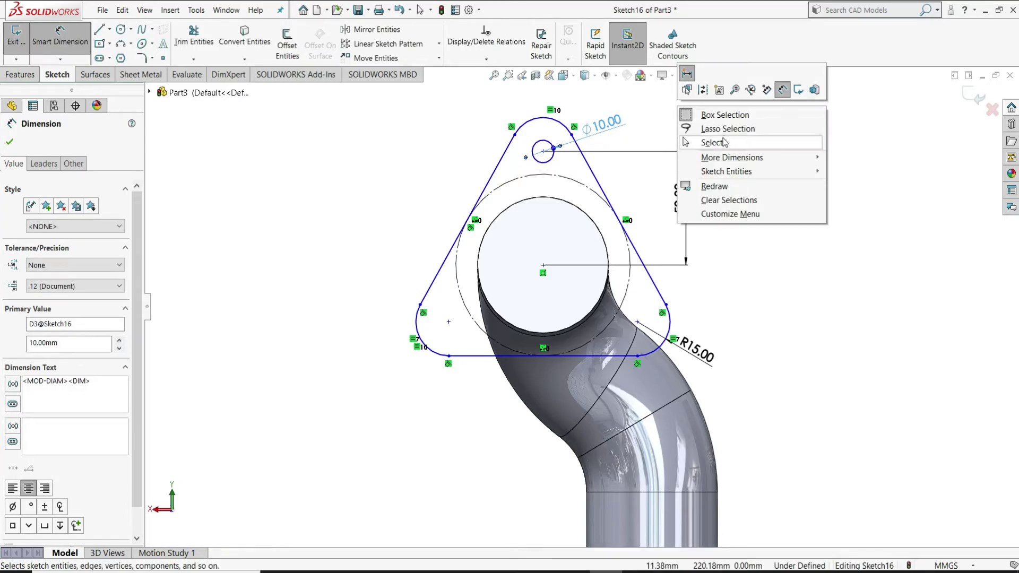
left_click(723, 142)
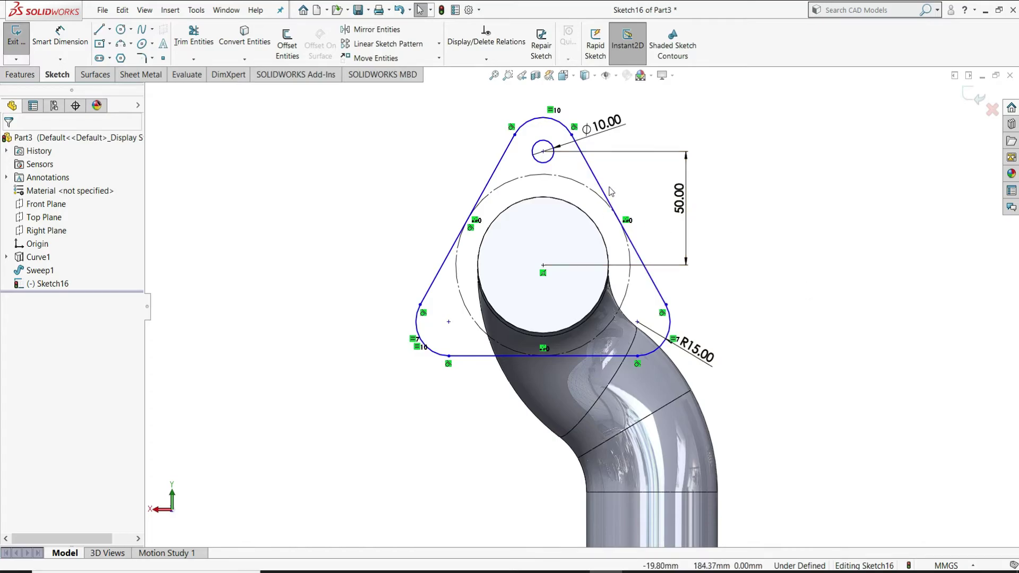
- Copy the 10 mm circle to the arc centres of the triangle's two lower corners
left_click(547, 147)
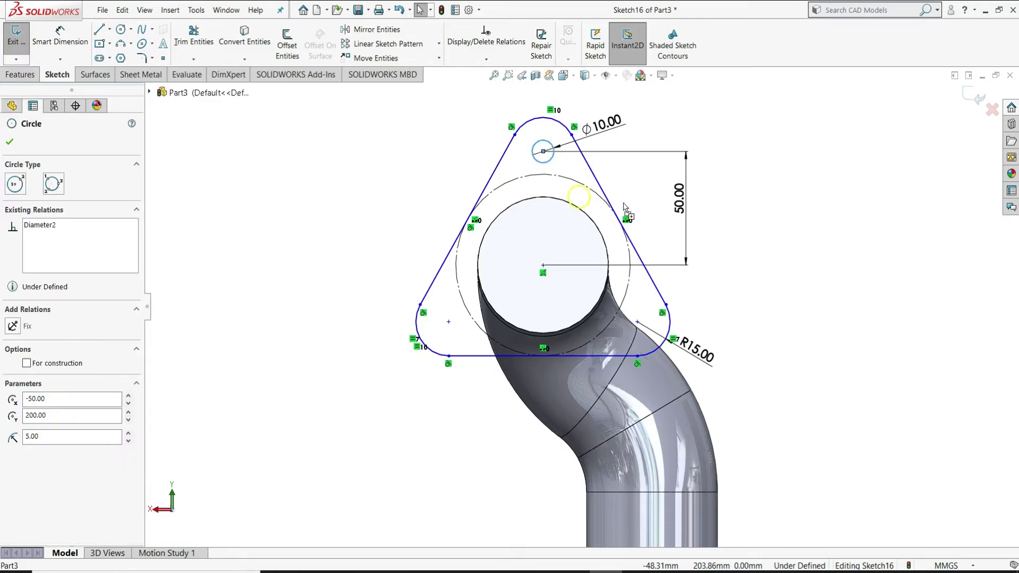
left_click(641, 314)
key("Escape")
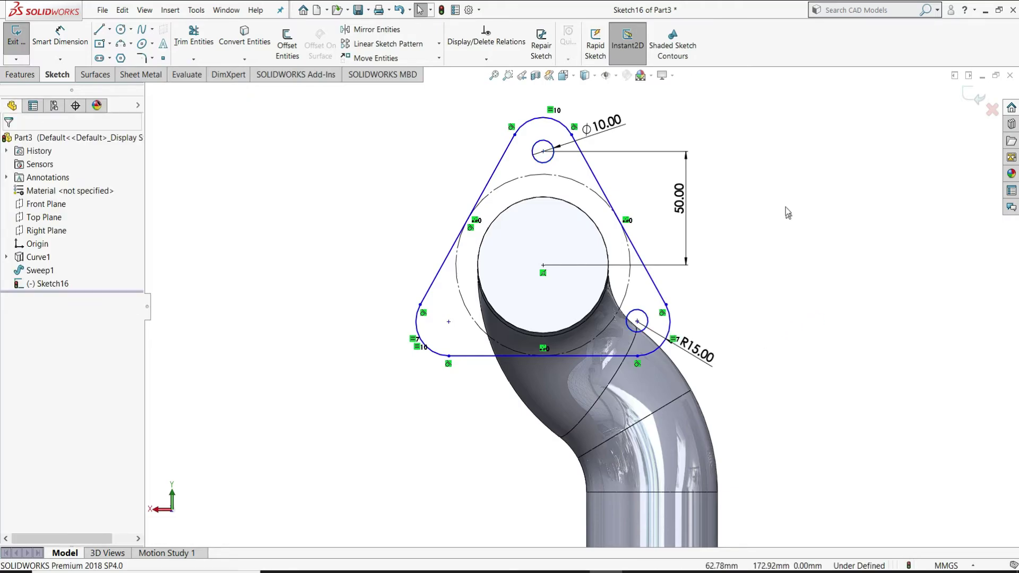
left_click(544, 146)
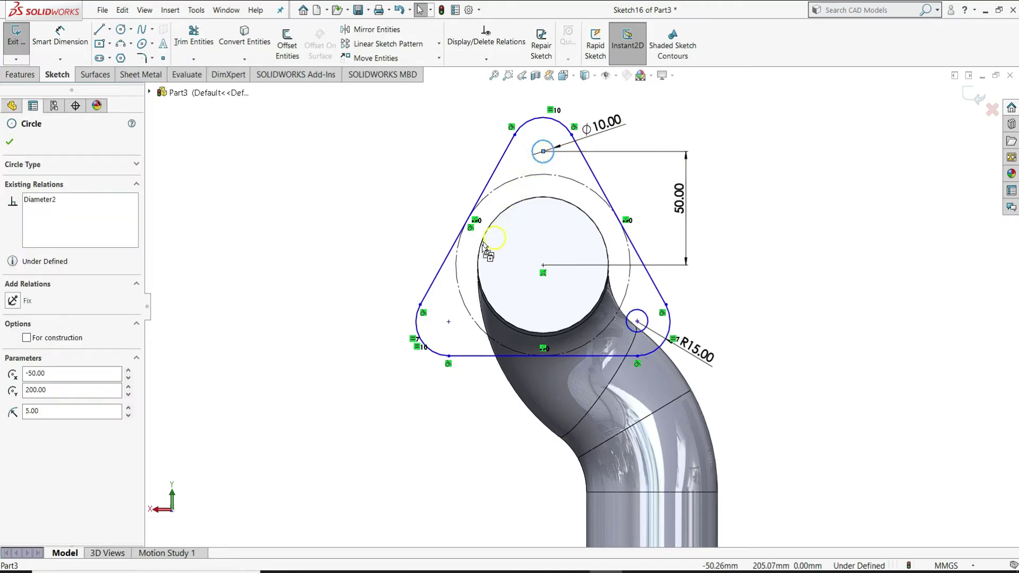
left_click(448, 321)
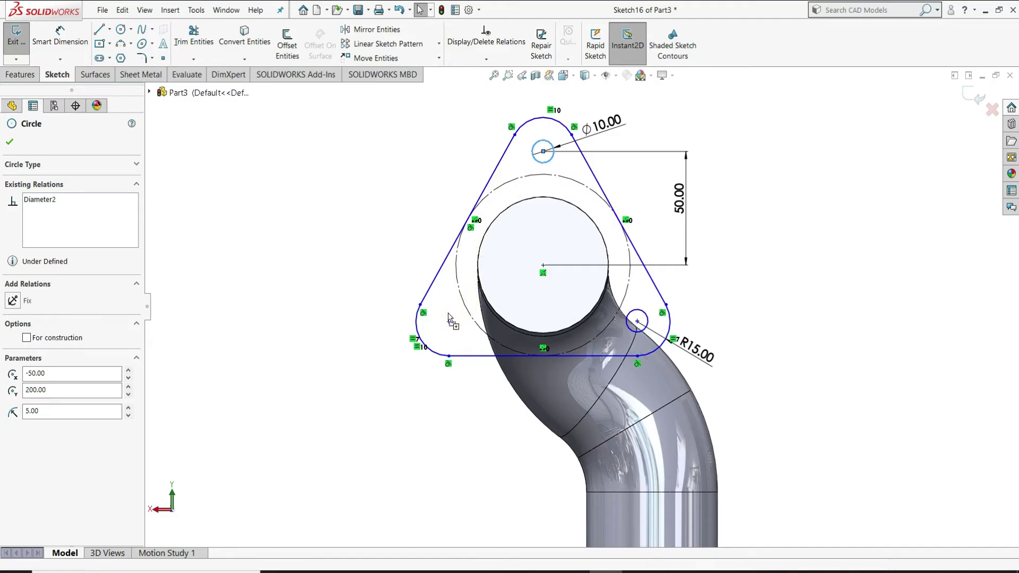
key("ctrl+v")
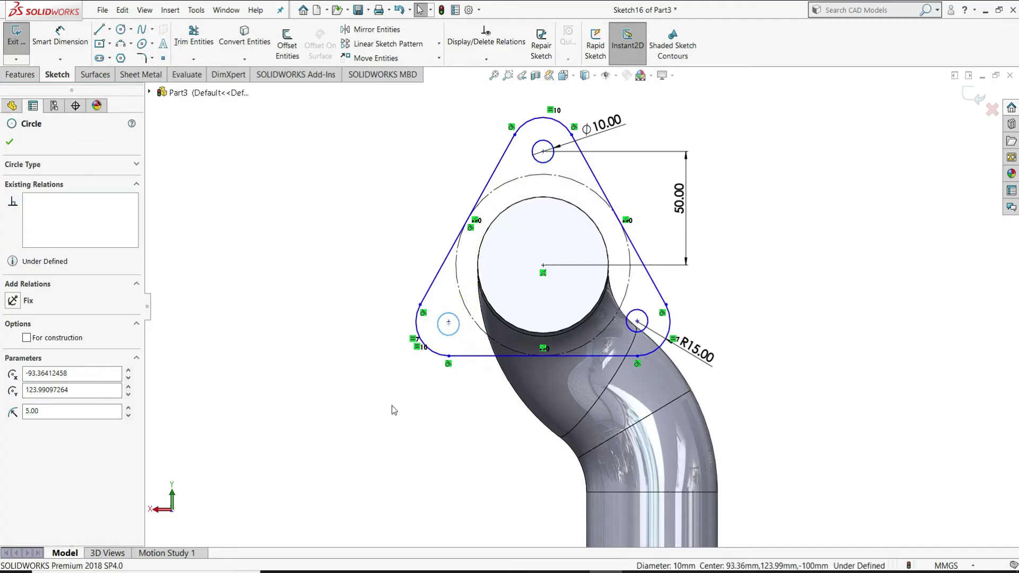
left_click(4, 146)
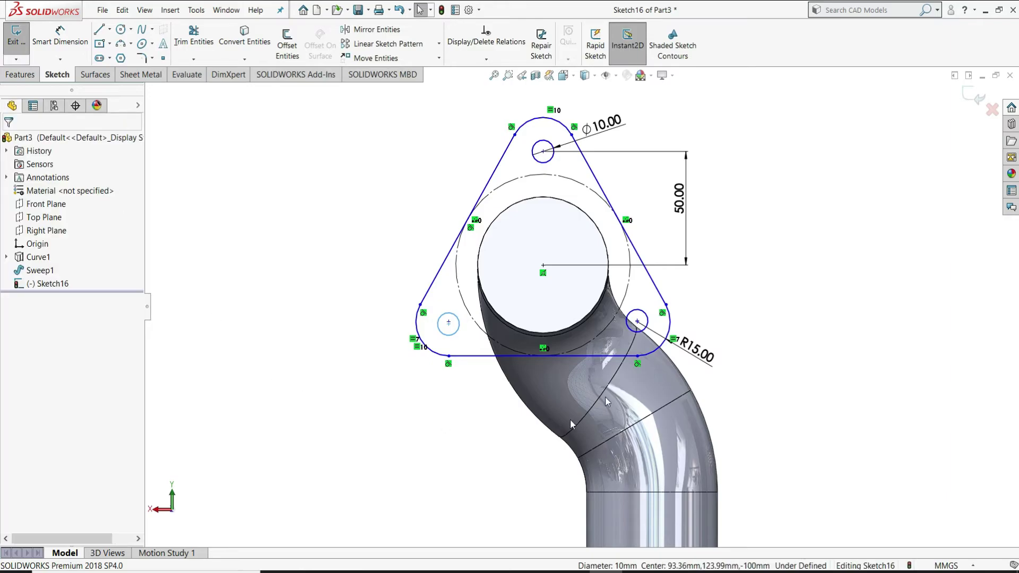
- Merge the lower-left circle's centre point with the centre of its corner arc
scroll(546, 318, "down", 4)
scroll(552, 333, "down", 1)
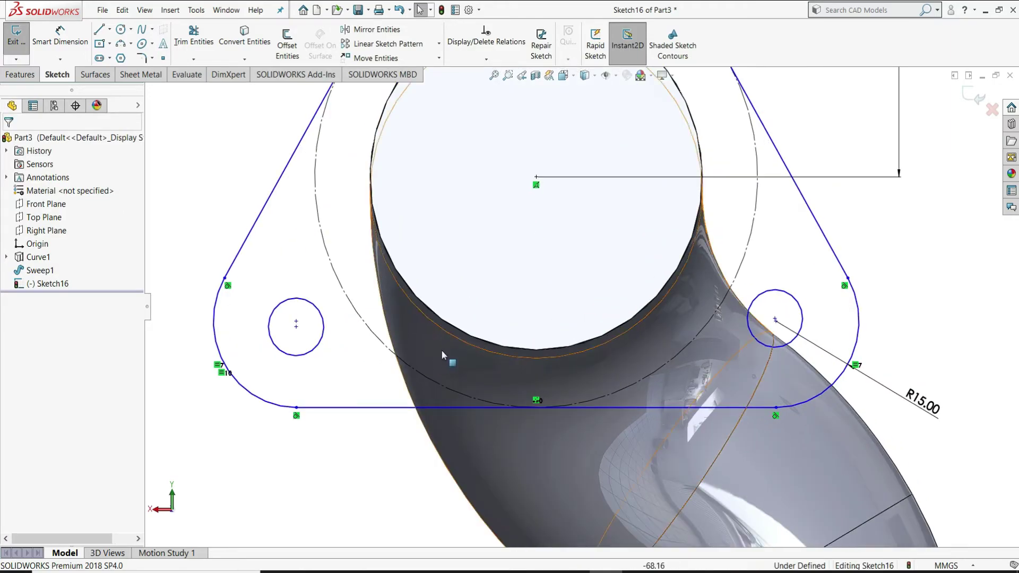
left_click(297, 322)
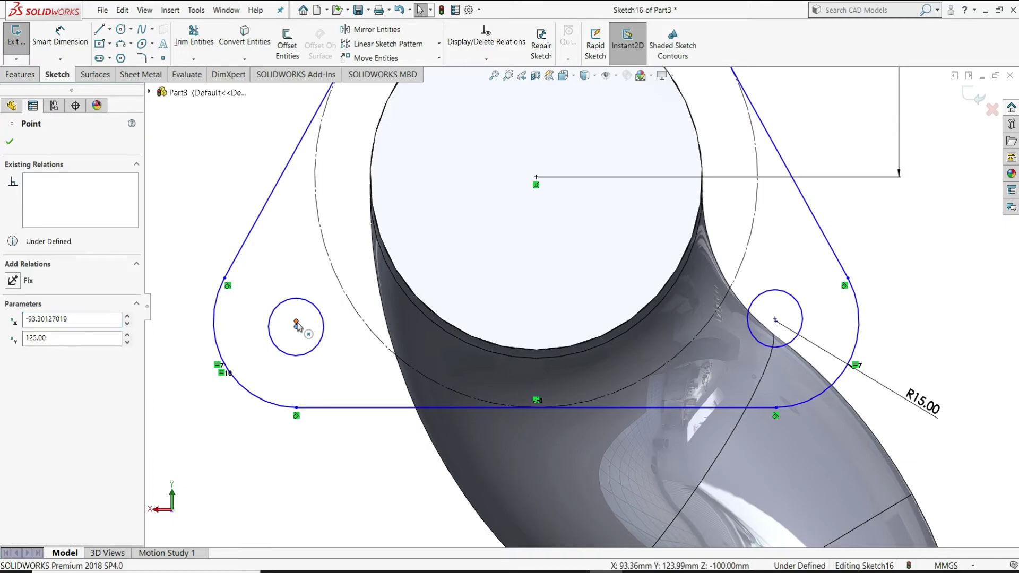
left_click(296, 326, "ctrl")
left_click(12, 392)
key("Escape")
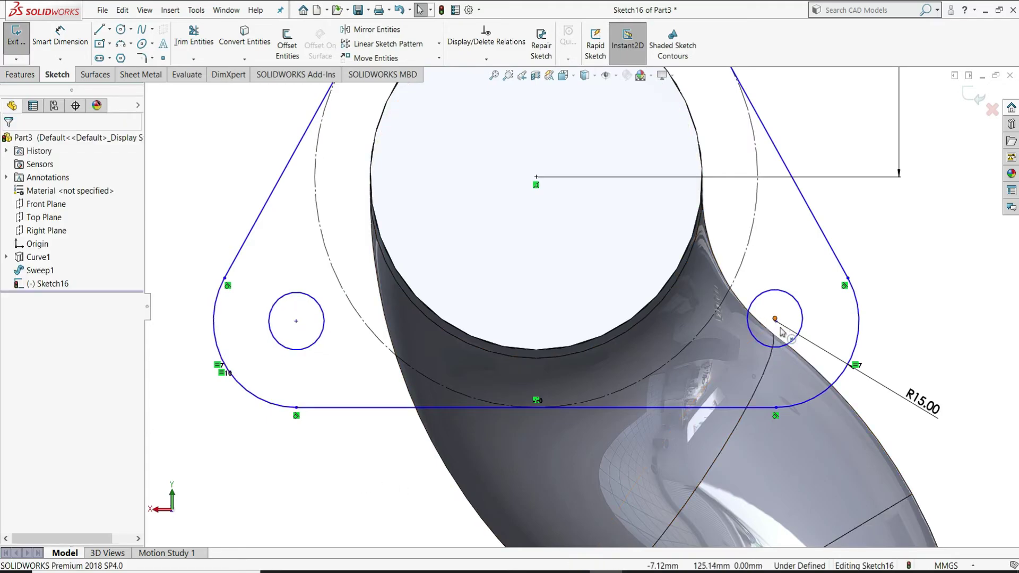
- Merge the lower-right circle's centre point with the centre of its corner arc
left_click(774, 320)
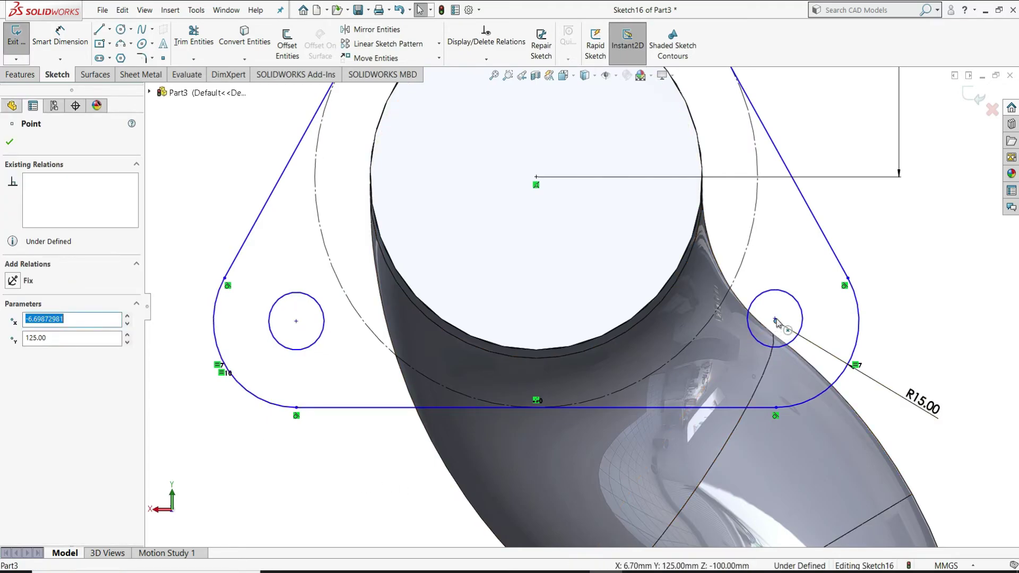
scroll(782, 324, "down", 3)
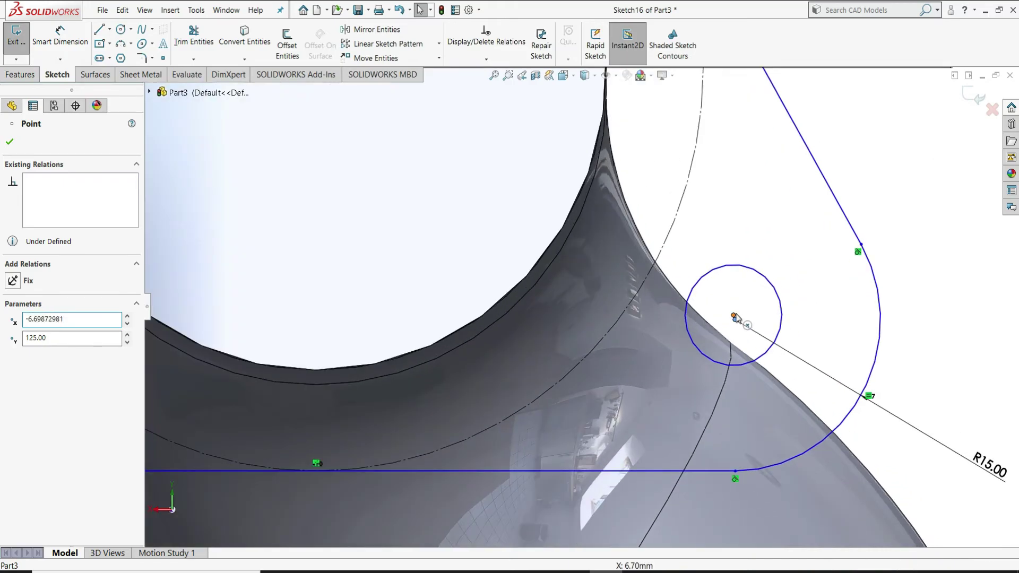
left_click(735, 317, "ctrl")
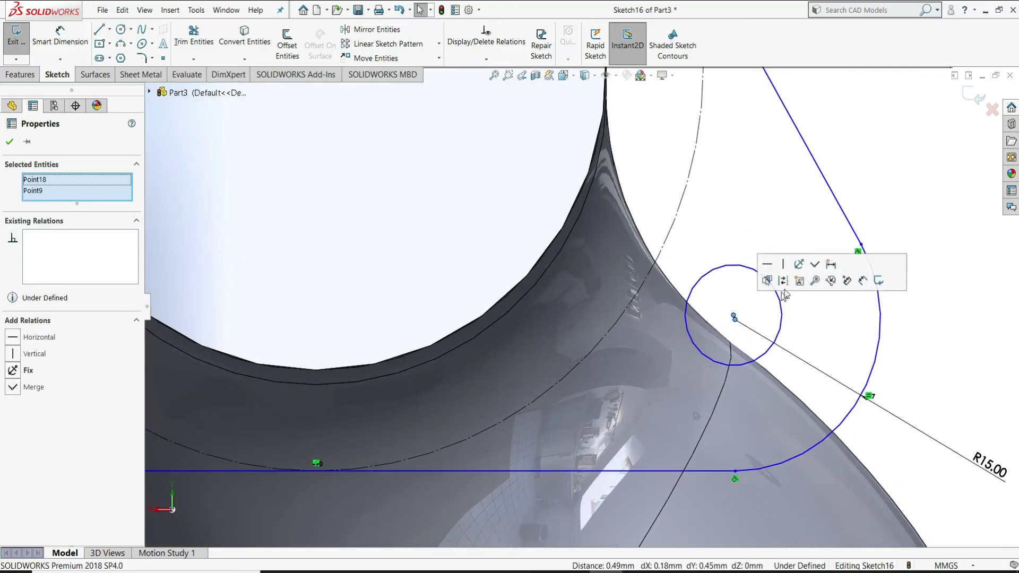
left_click(814, 264)
left_click(823, 242)
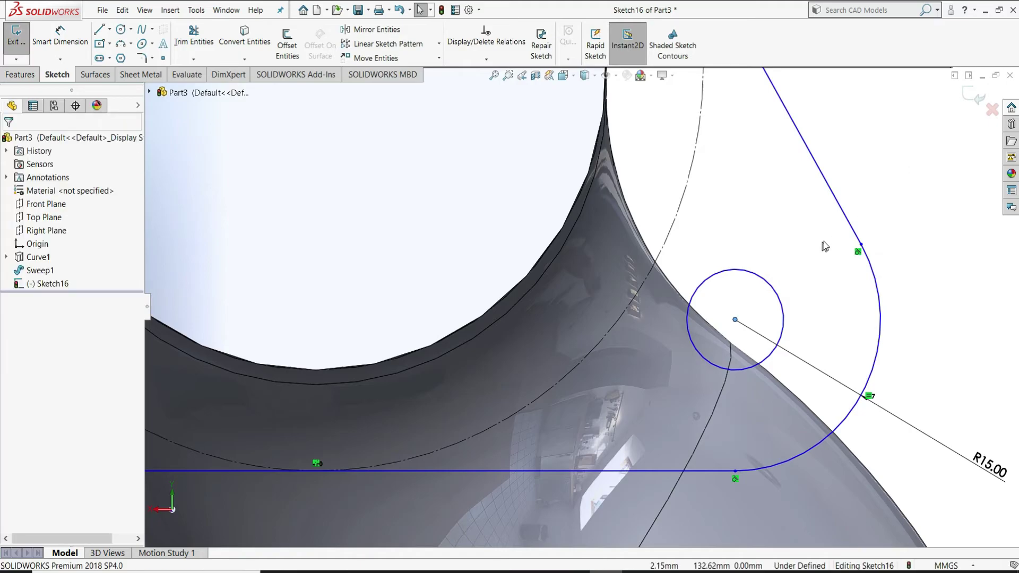
- Add a vertical relation between the upper hole's centre and the centre of the end face
scroll(848, 239, "up", 5)
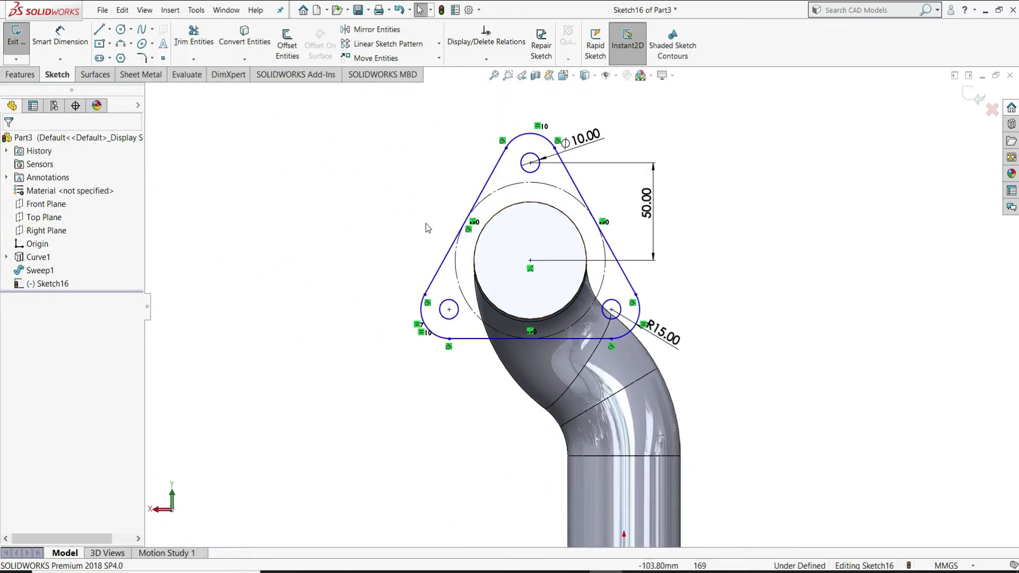
left_click(530, 163)
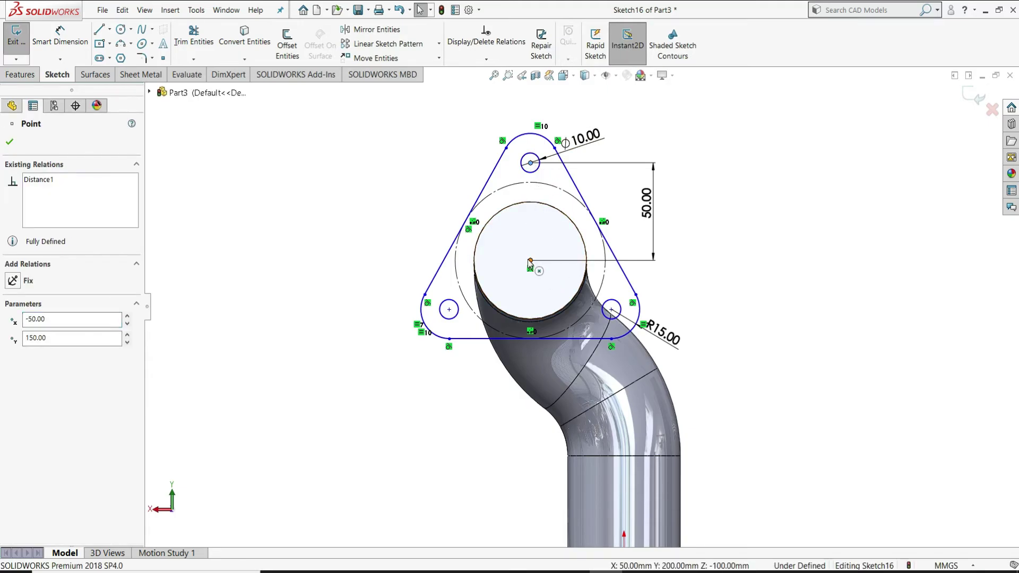
left_click(530, 261, "ctrl")
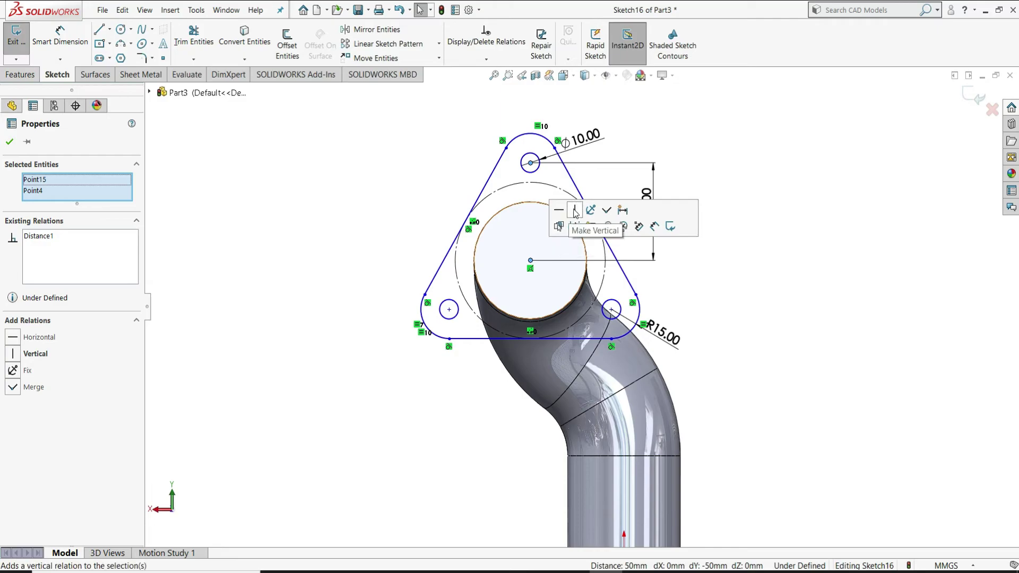
left_click(575, 211)
left_click(707, 144)
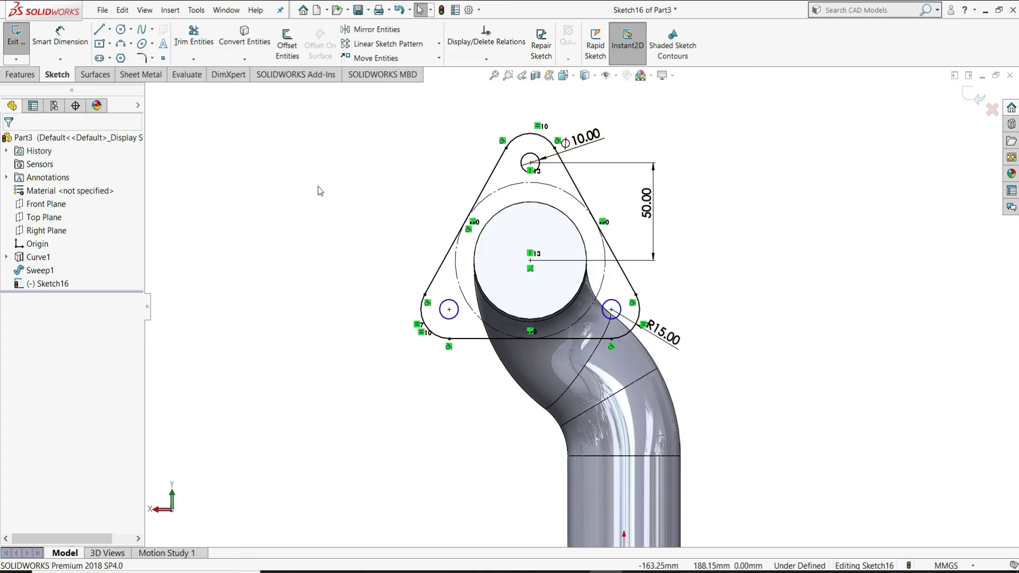
- Extrude the flange sketch 15 mm in the reversed direction, back over the pipe, with the result merged
left_click(20, 76)
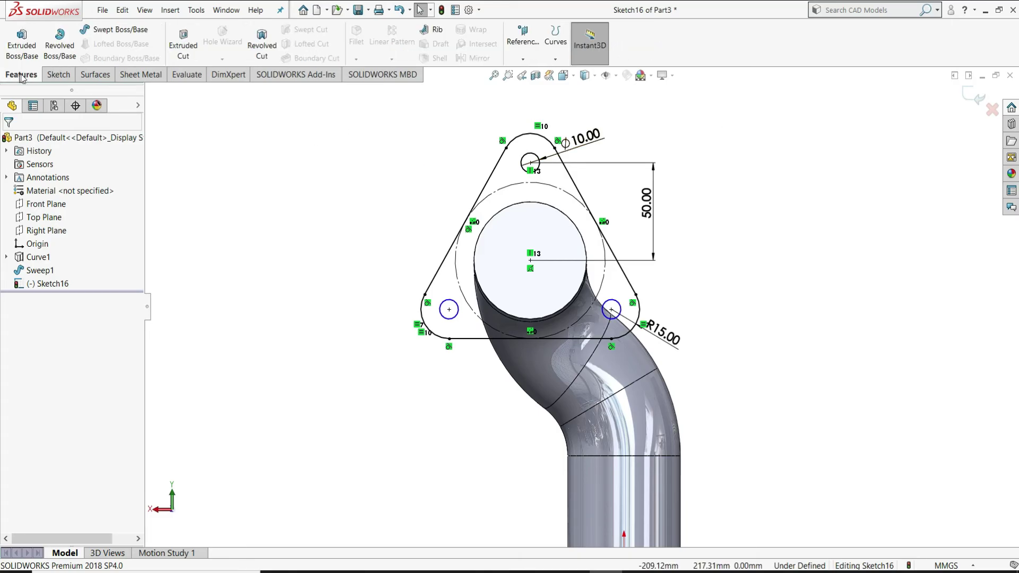
left_click(9, 48)
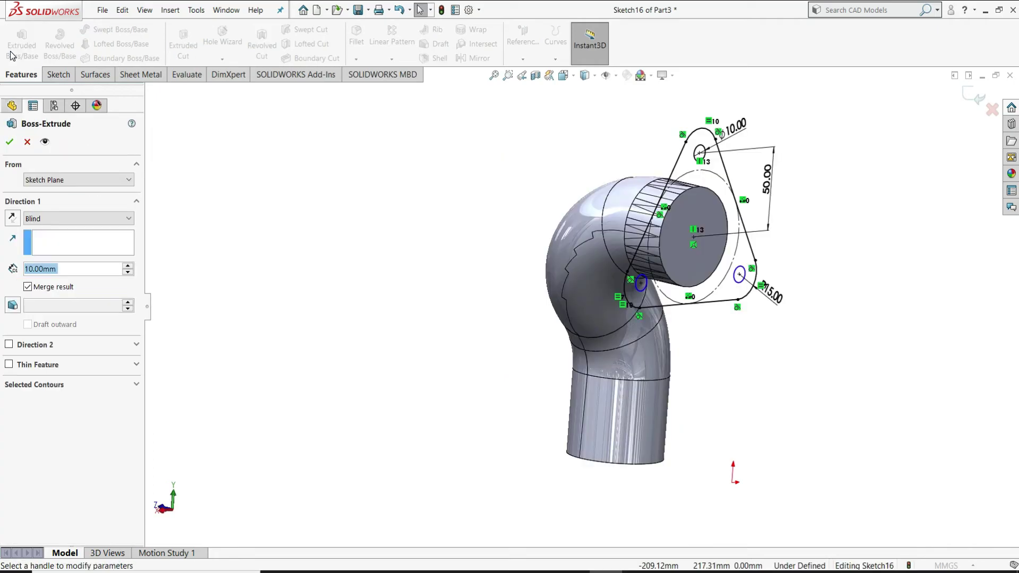
left_click(10, 218)
left_click(71, 272)
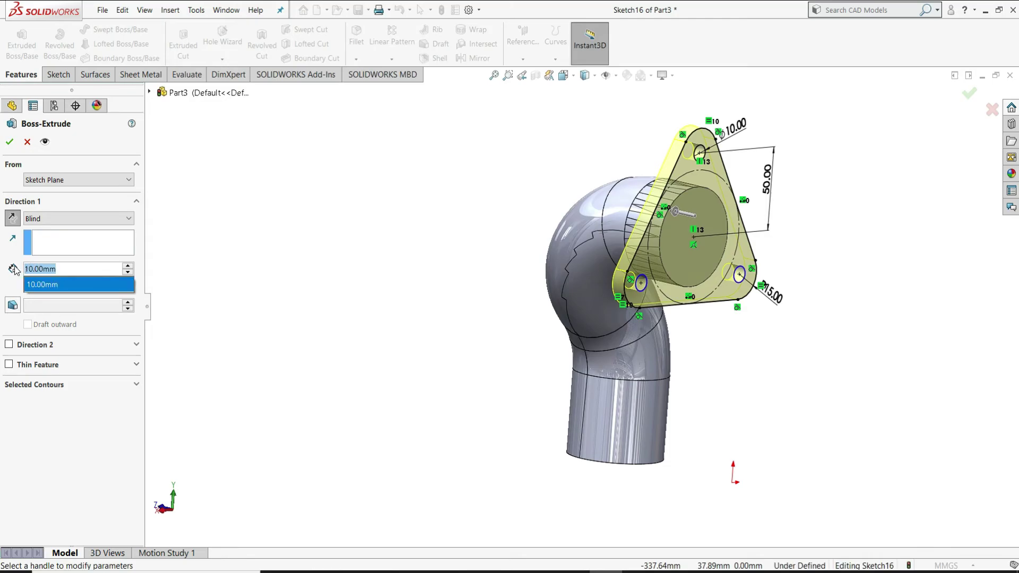
type("15")
key("Return")
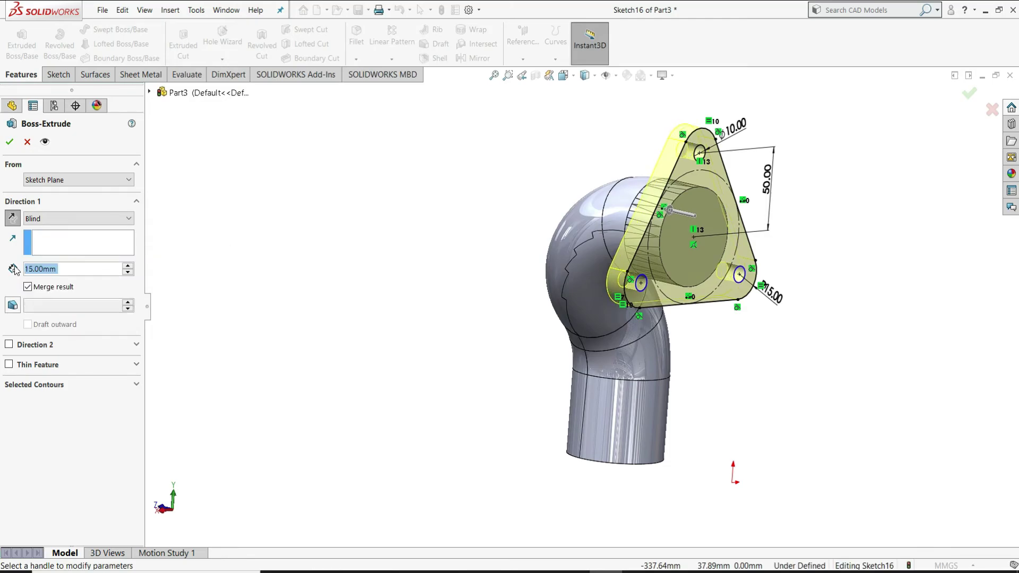
left_click(6, 143)
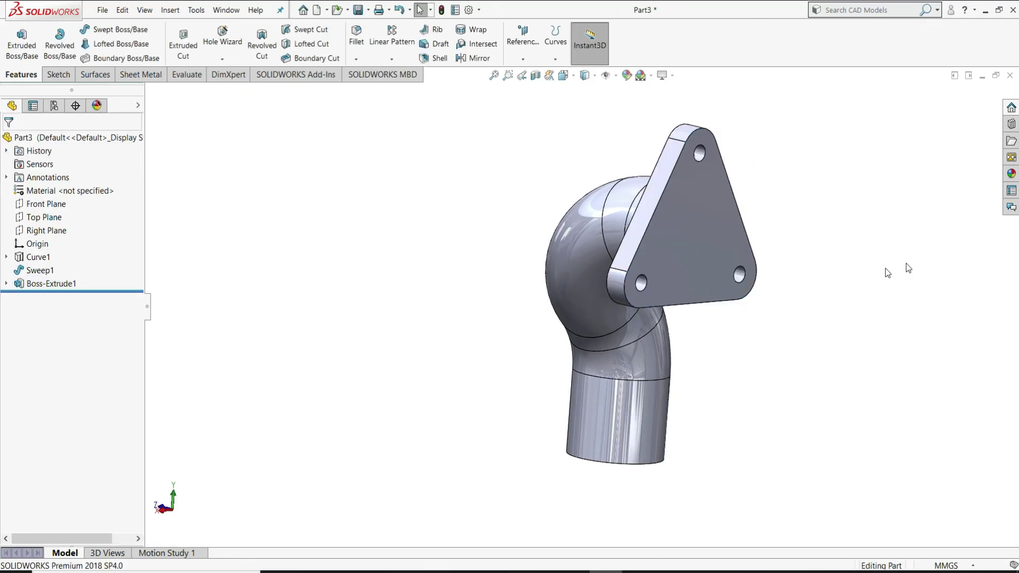
- Hollow out the pipe and flange with a swept cut using a 50 mm circular profile along the pipe's centreline curve, Curve1
middle_click_drag(757, 403, 811, 279)
middle_click_drag(703, 382, 406, 533)
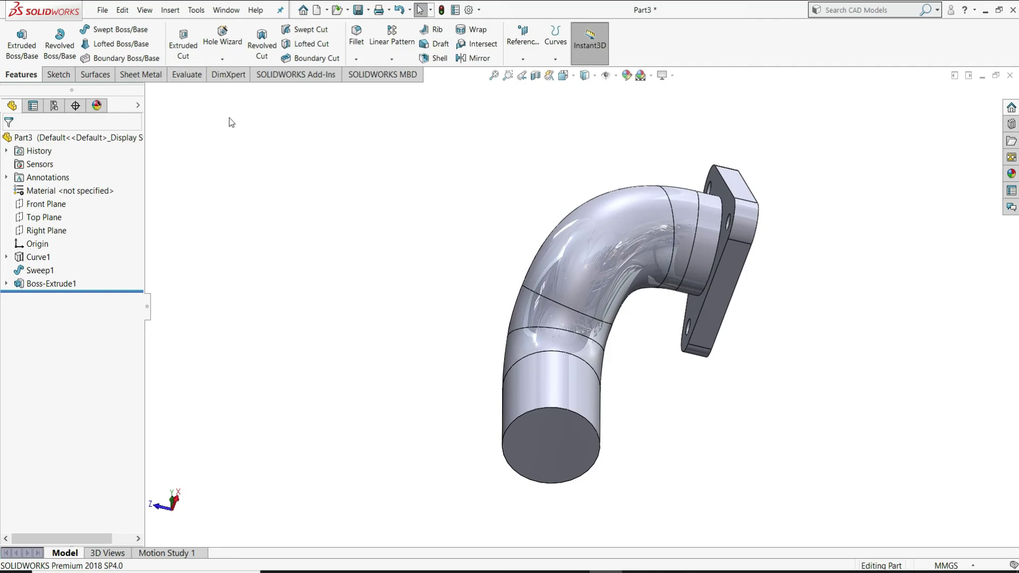
left_click(318, 33)
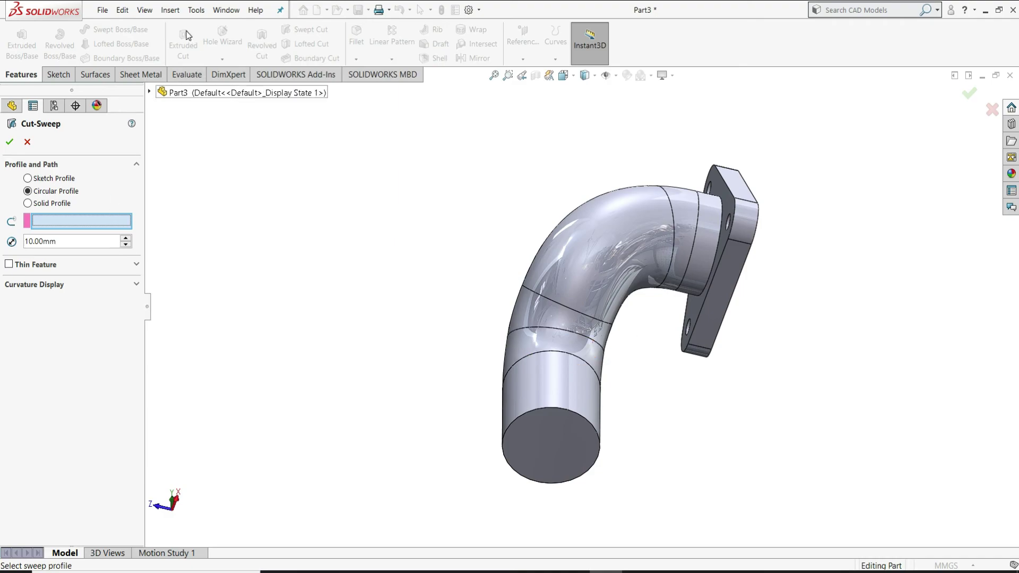
left_click(149, 93)
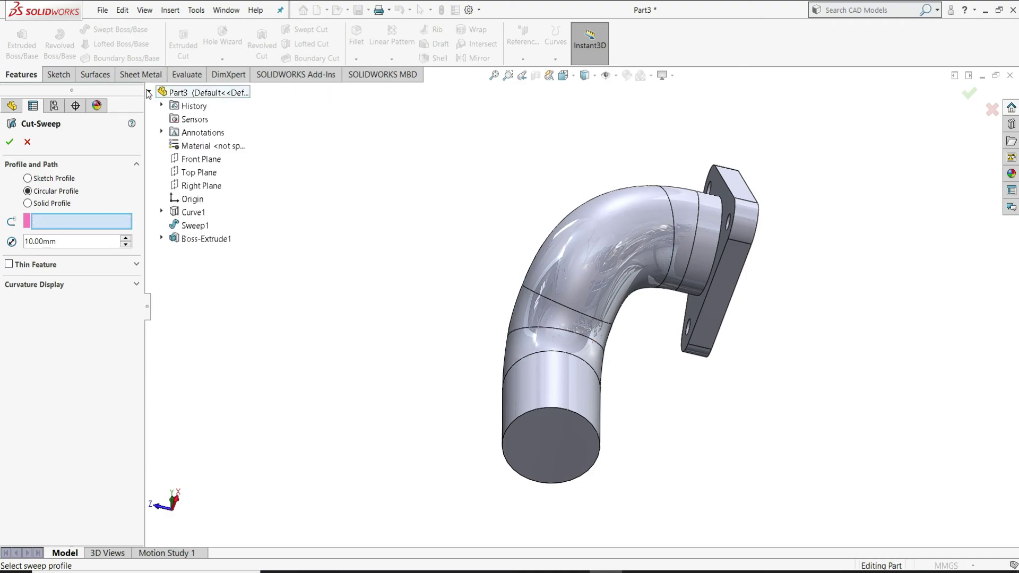
left_click(180, 212)
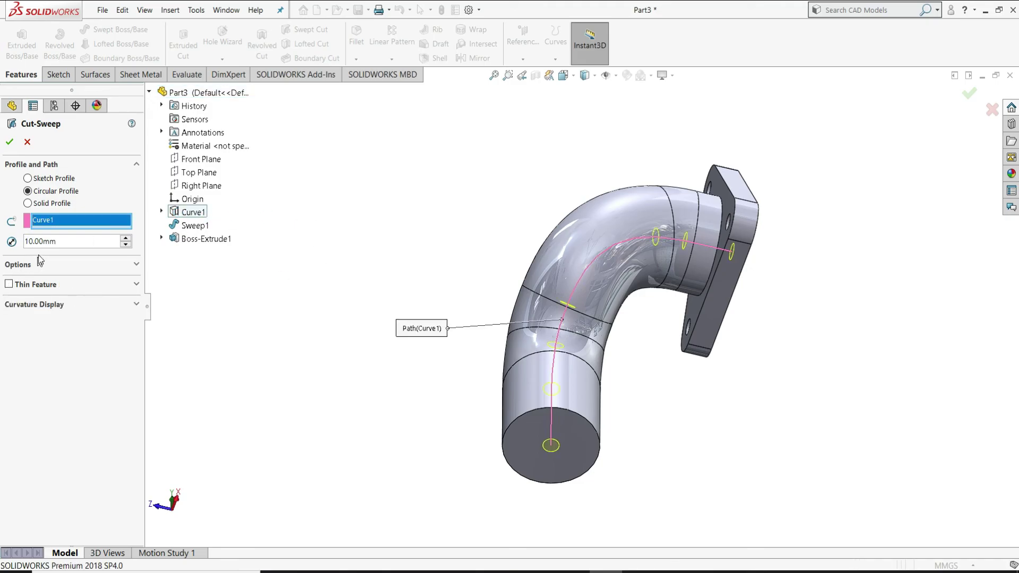
left_click(65, 242)
left_click_drag(65, 242, 2, 256)
type("50")
key("Return")
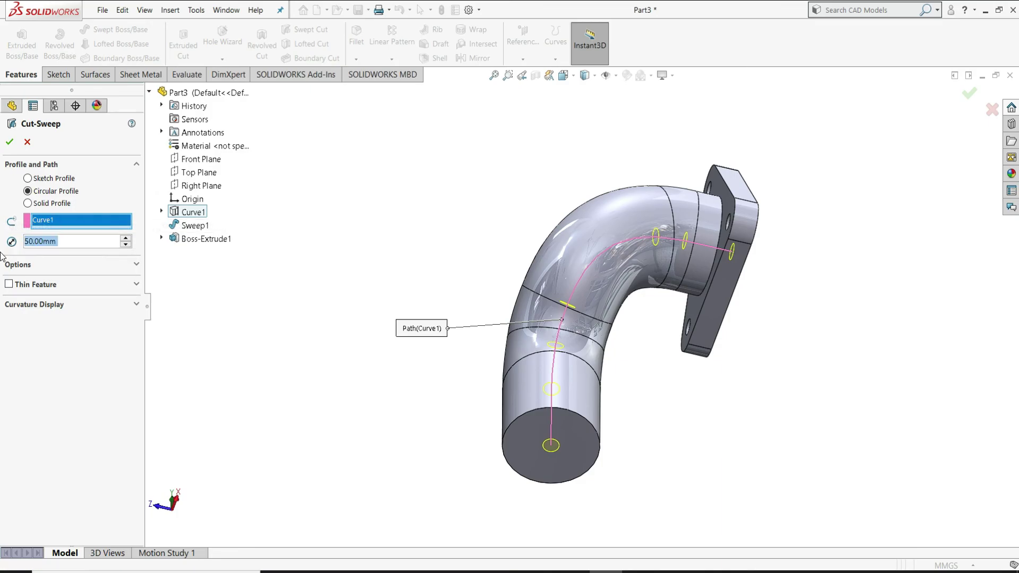
left_click(9, 142)
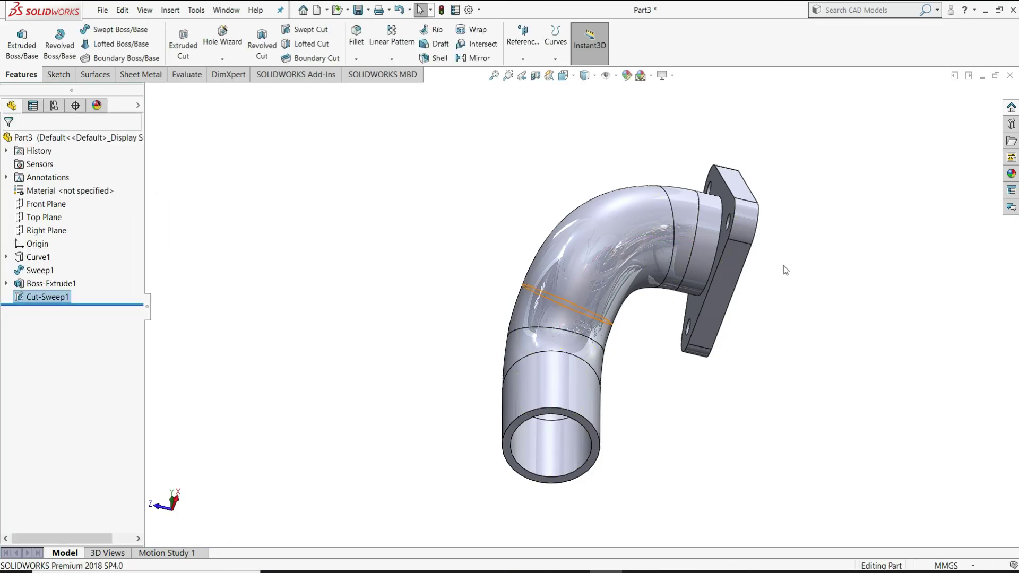
- Apply an orange colour from the standard swatches to the appearance of the whole part
middle_click_drag(794, 238, 776, 274)
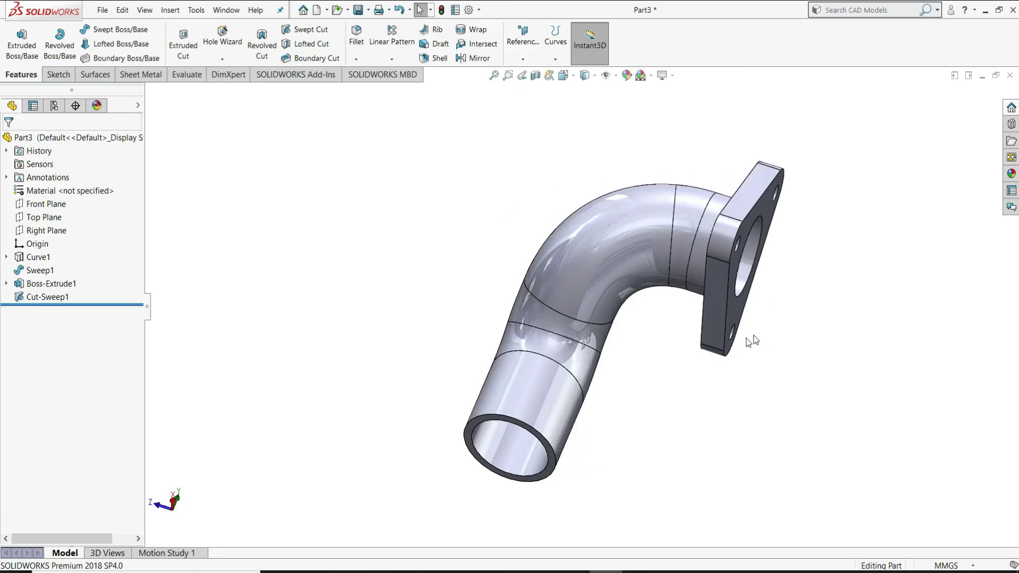
middle_click_drag(761, 259, 736, 260)
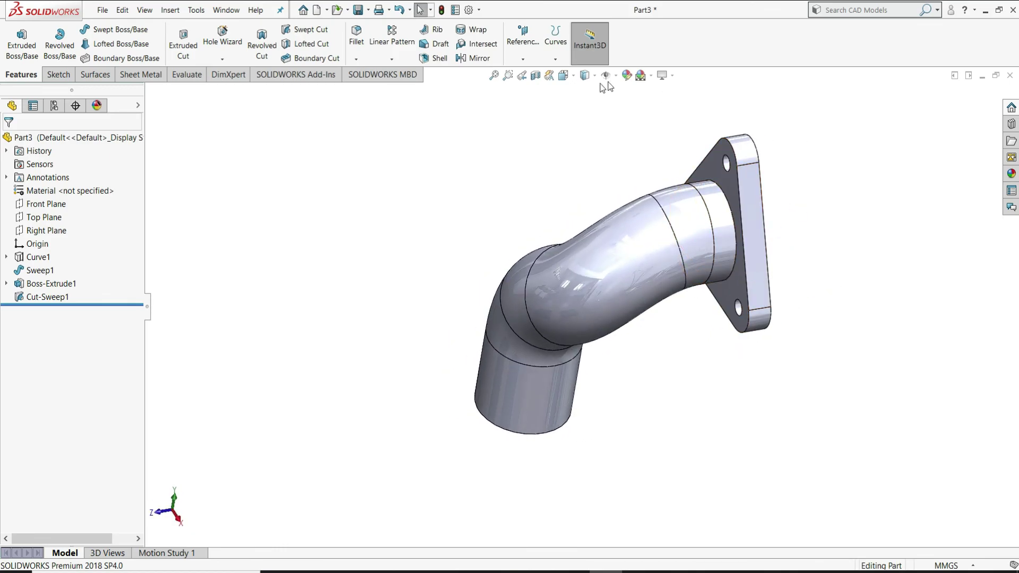
left_click(626, 76)
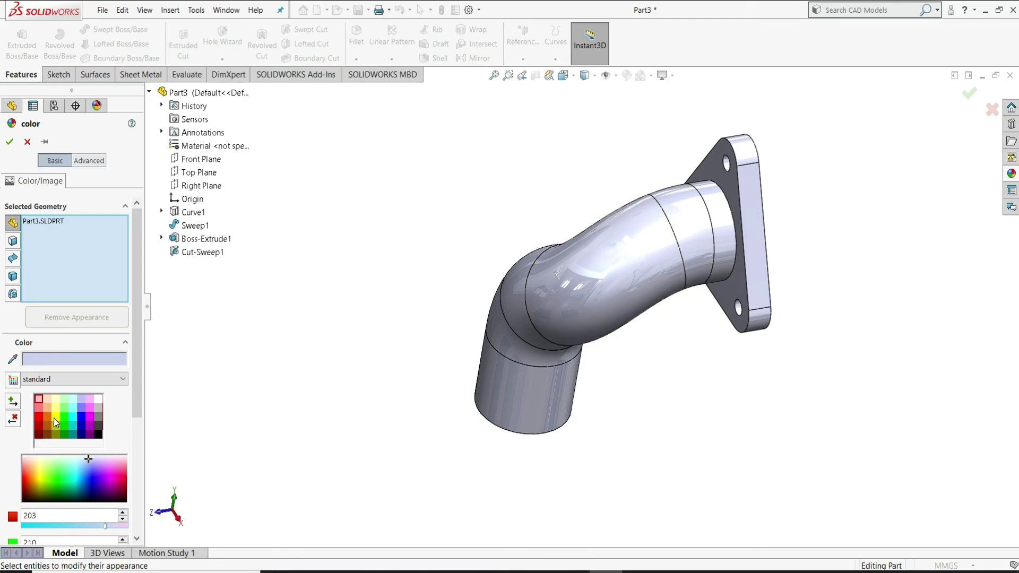
left_click(46, 416)
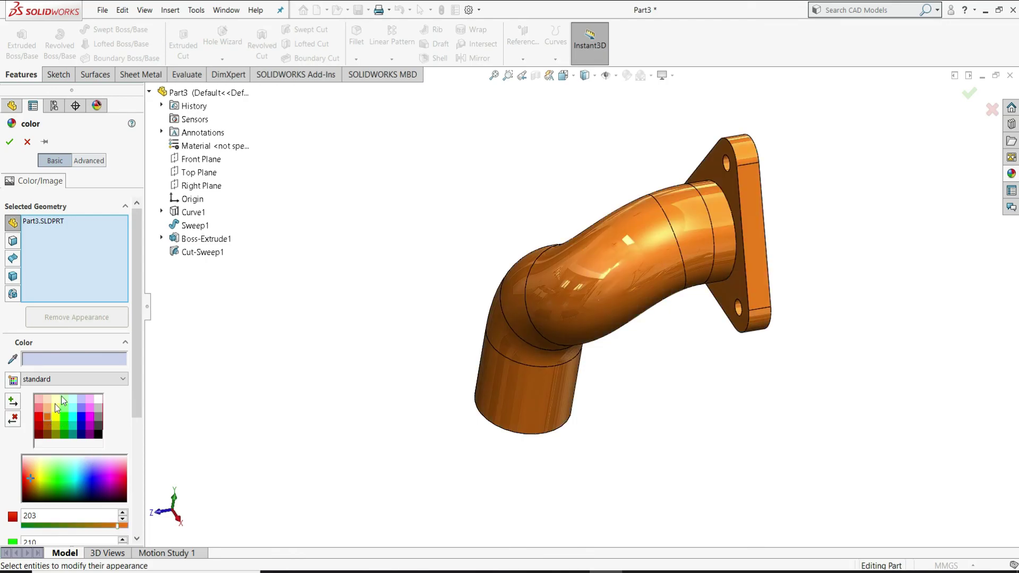
left_click(10, 141)
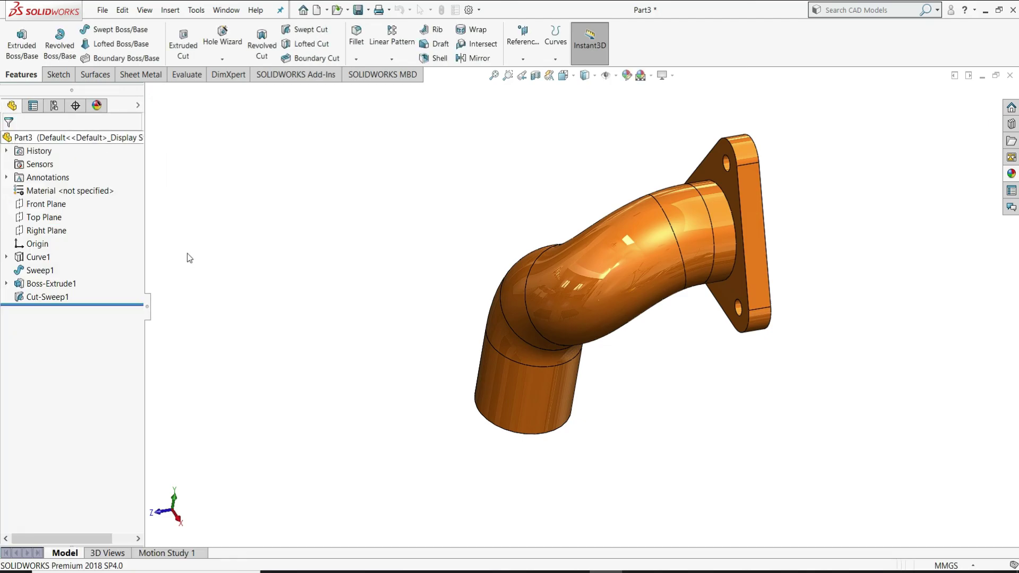
middle_click_drag(901, 243, 810, 439)
middle_click_drag(757, 221, 747, 269)
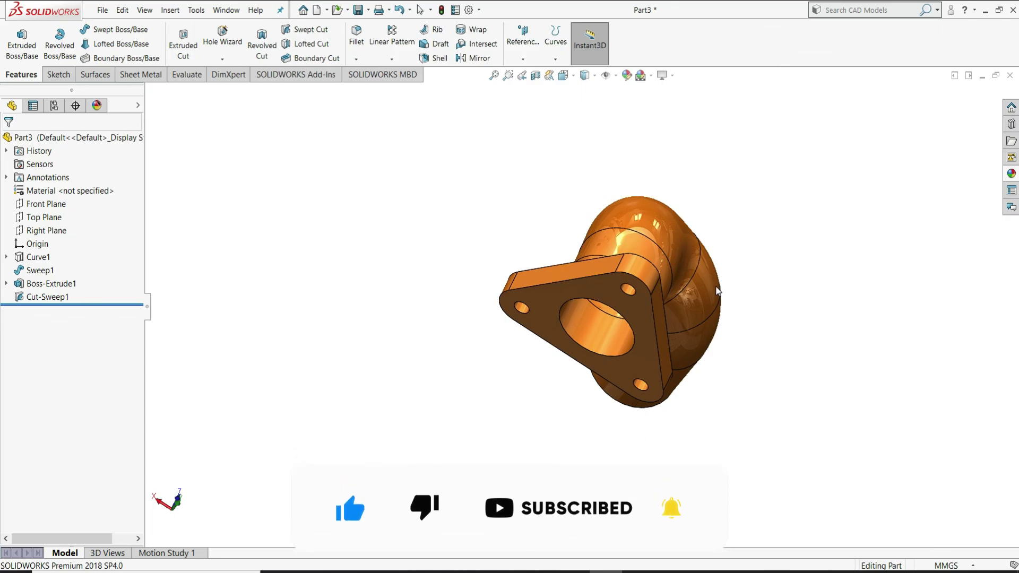